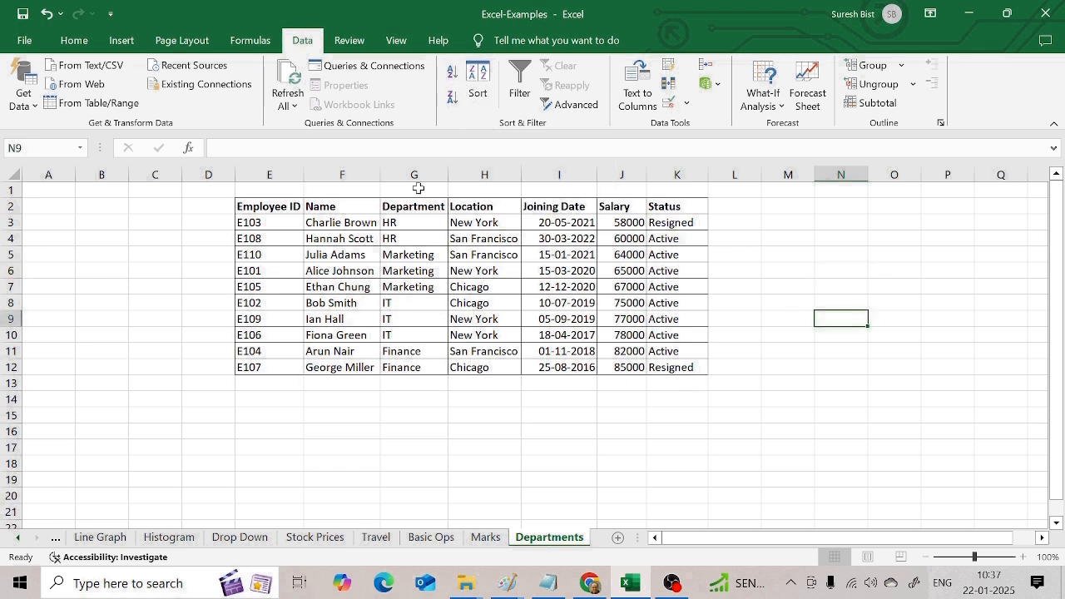
Sort the employee table alphabetically by the Name column, from A to Z.
left_click(348, 206)
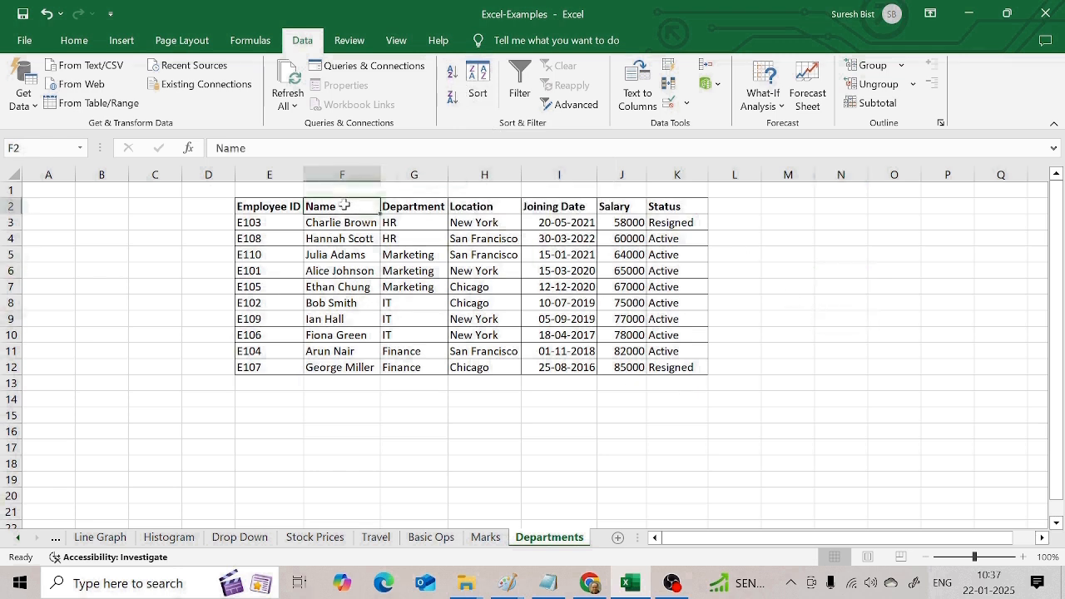
left_click(451, 73)
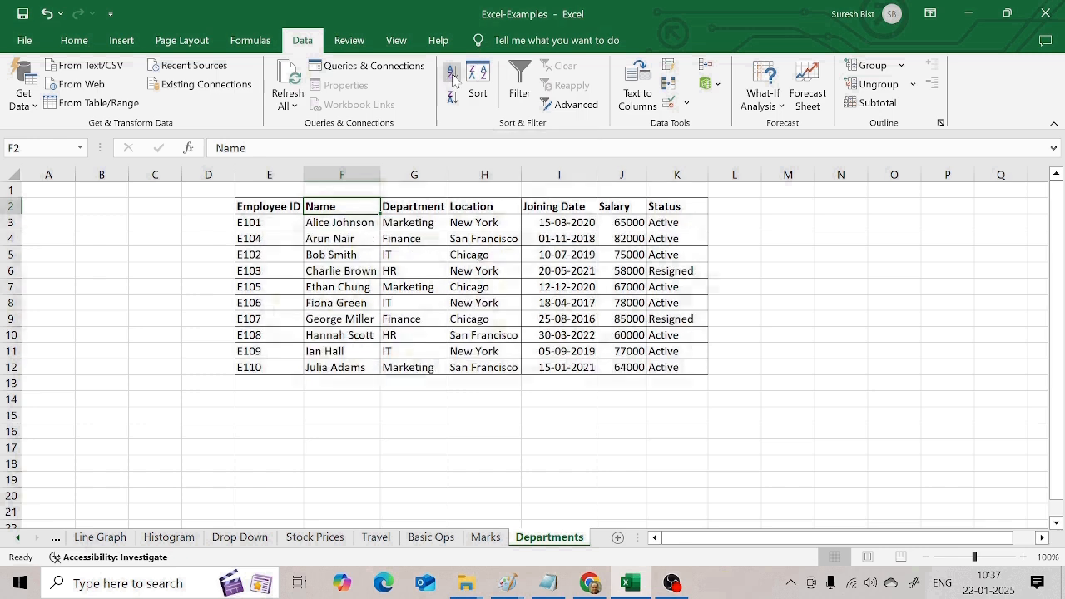
left_click(341, 416)
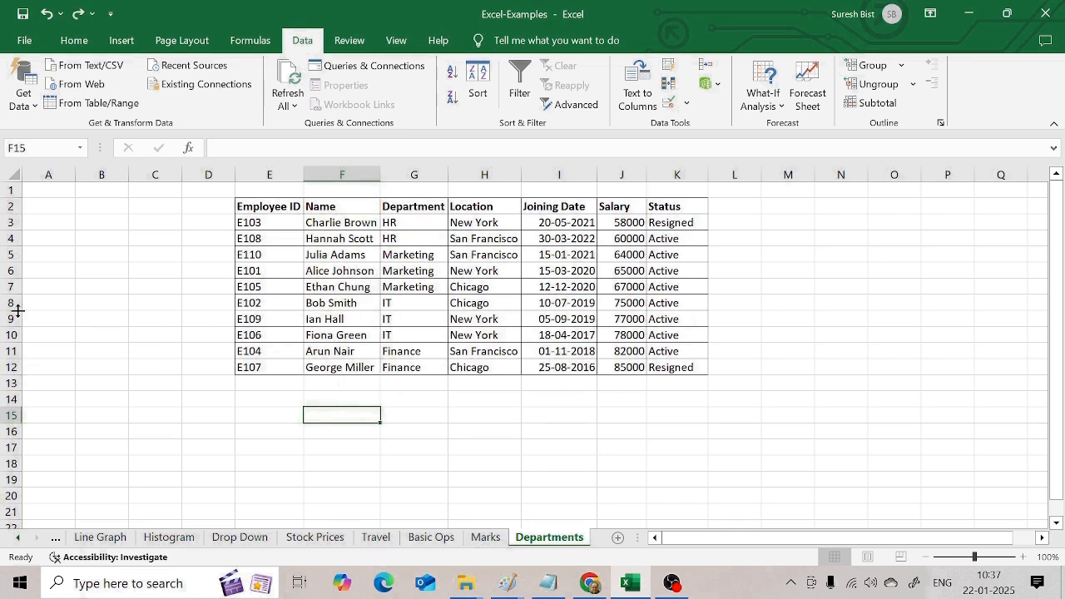
Insert a blank row at row 7 inside the table and sort by Name from A to Z.
right_click(12, 286)
left_click(47, 151)
left_click(371, 208)
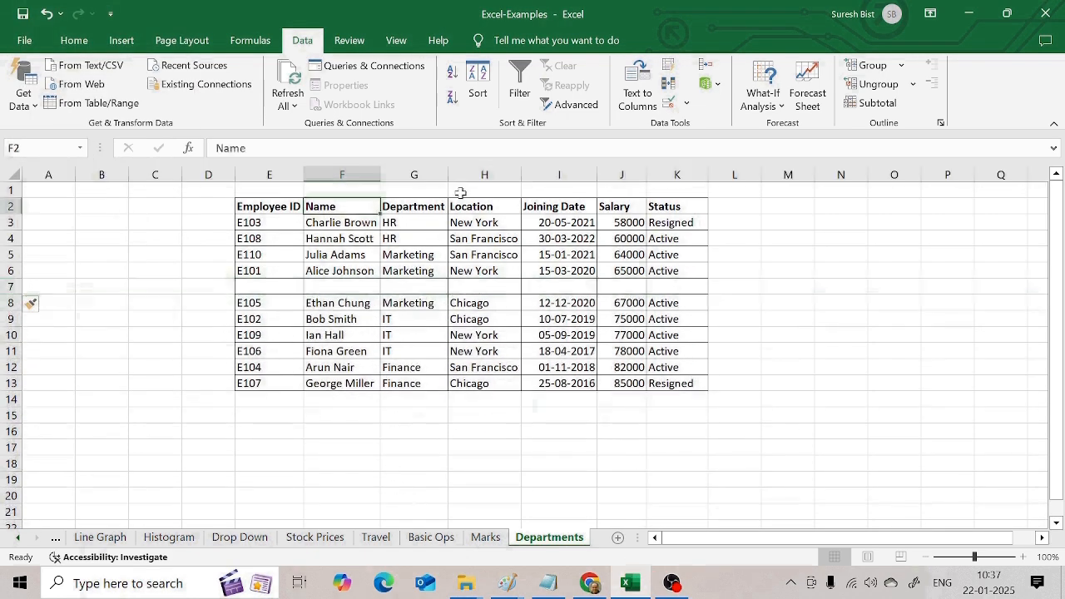
left_click(452, 73)
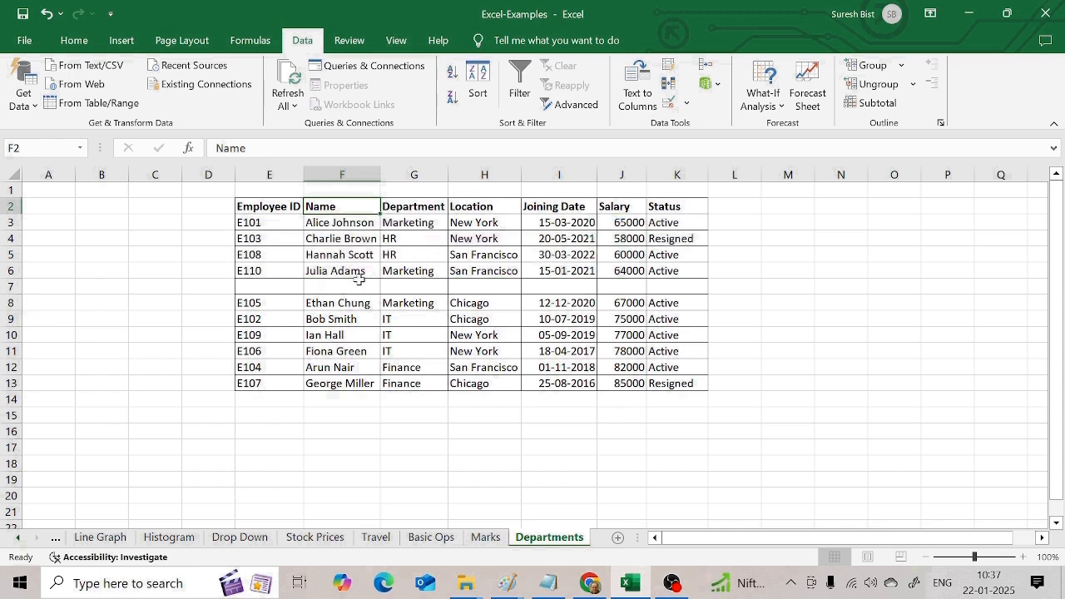
Undo the Name sort and the blank row insertion.
key("ctrl+z")
key("ctrl+z")
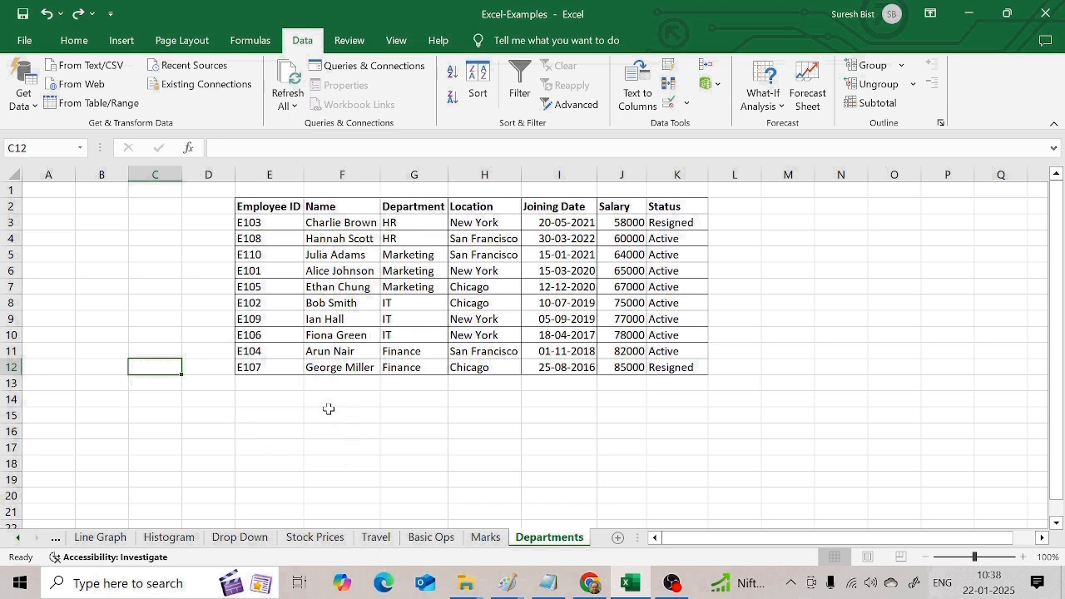
Sort the employee table by the Name column in descending order, from Z to A.
left_click(346, 207)
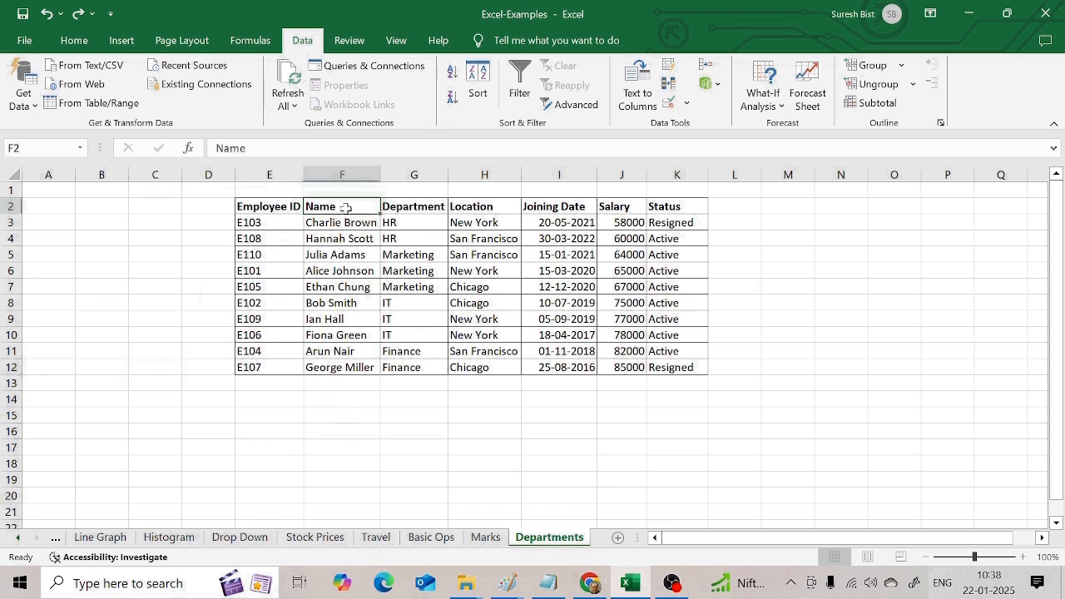
left_click(452, 98)
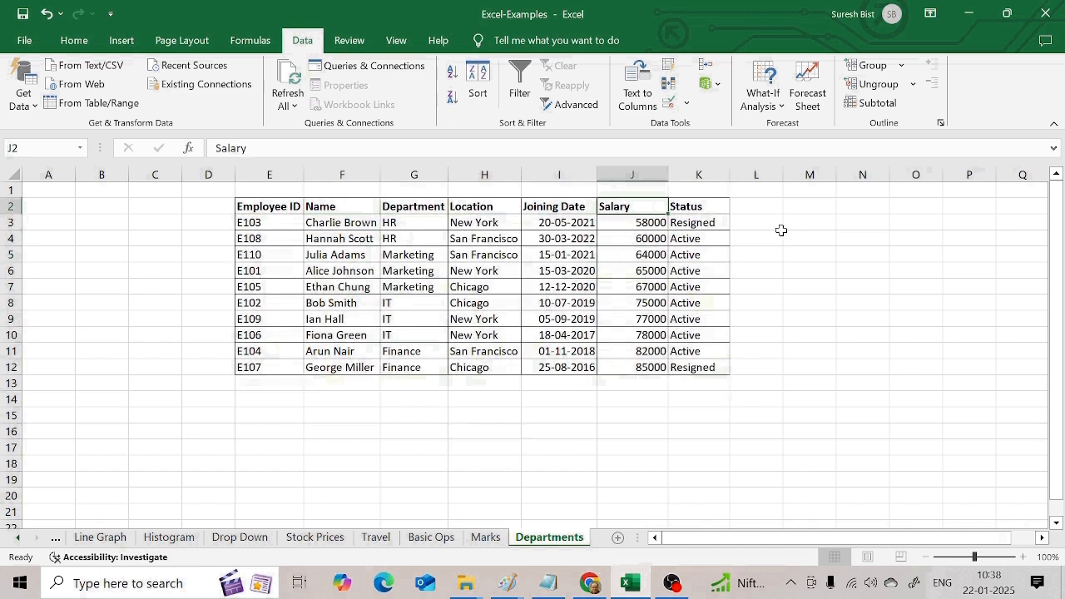
Sort the employee table by the Salary column from largest to smallest.
left_click(451, 99)
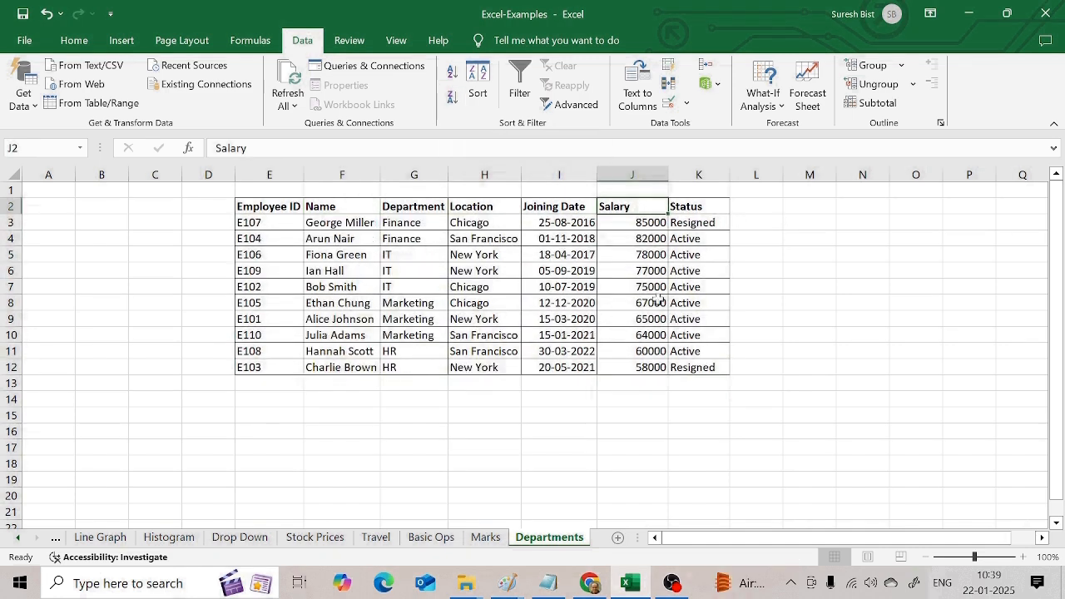
left_click(786, 321)
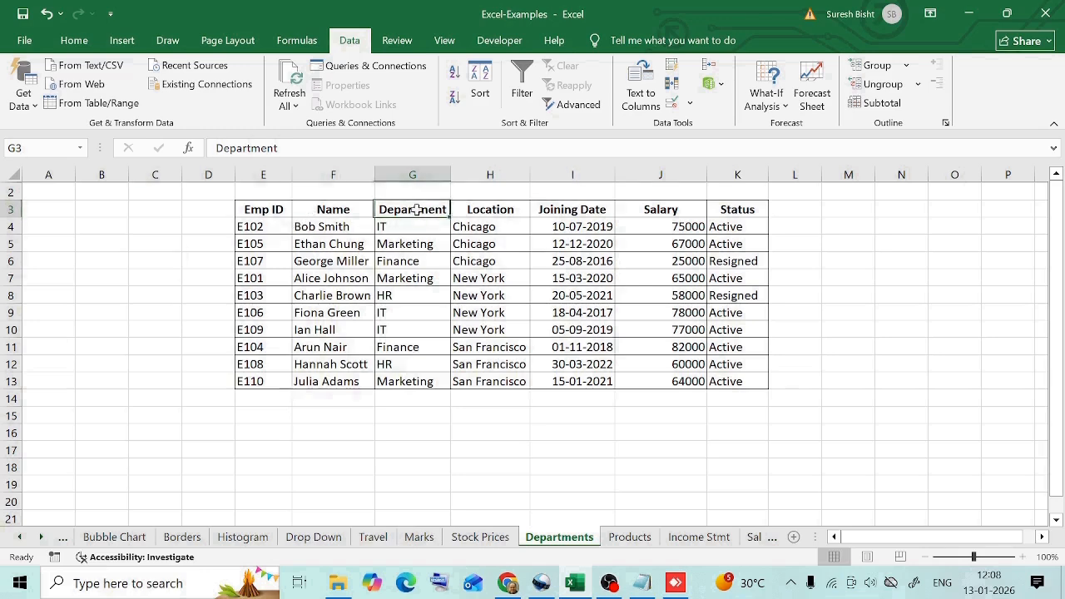
Start a custom sort of the Departments table with Department as the first level, on cell values from A to Z.
left_click(482, 83)
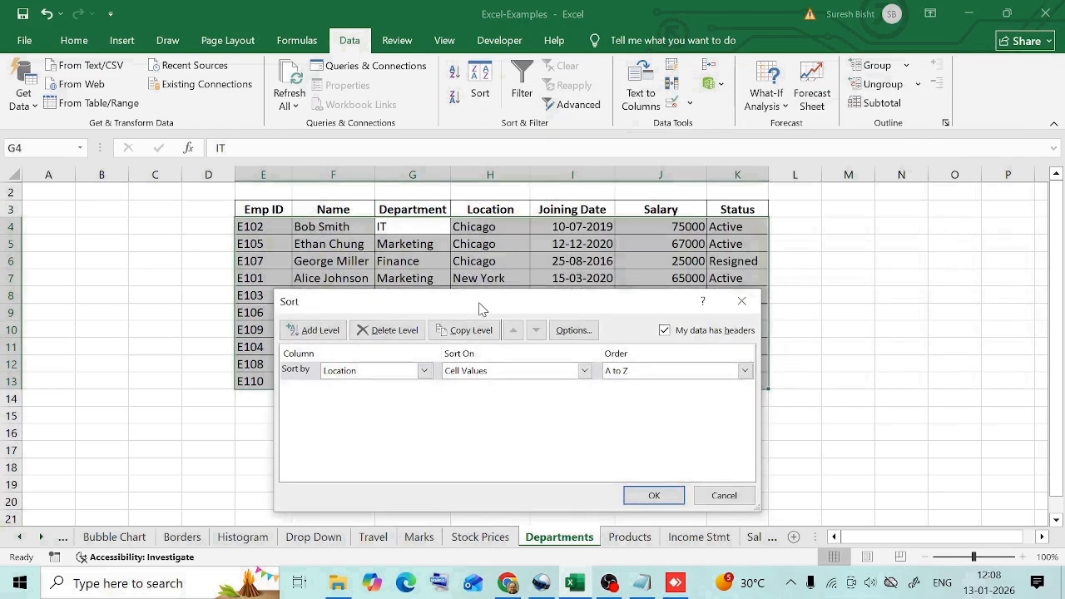
left_click_drag(509, 302, 515, 131)
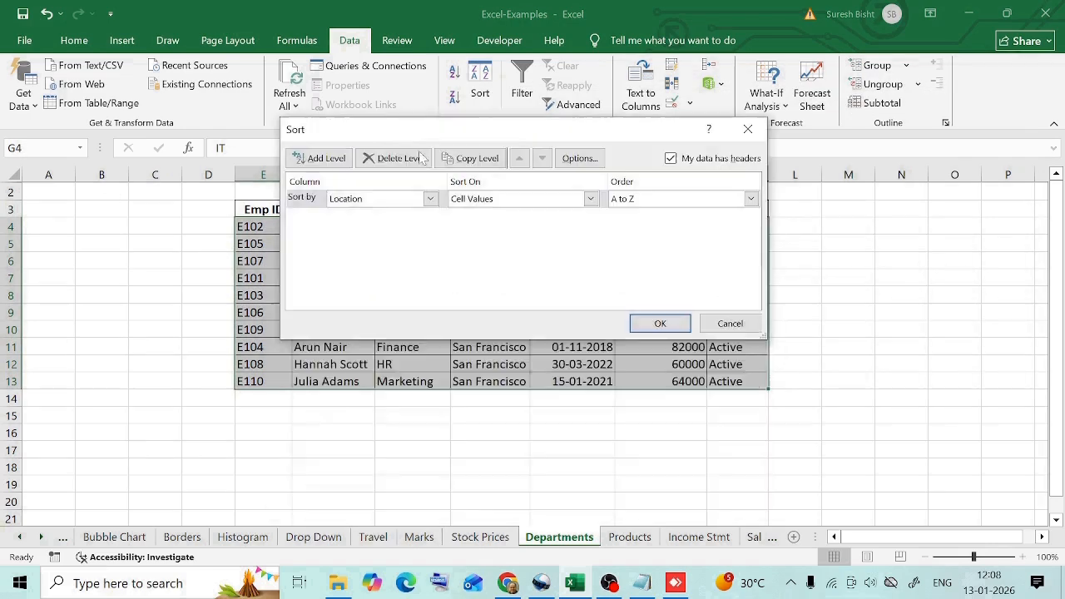
left_click(430, 200)
left_click(366, 235)
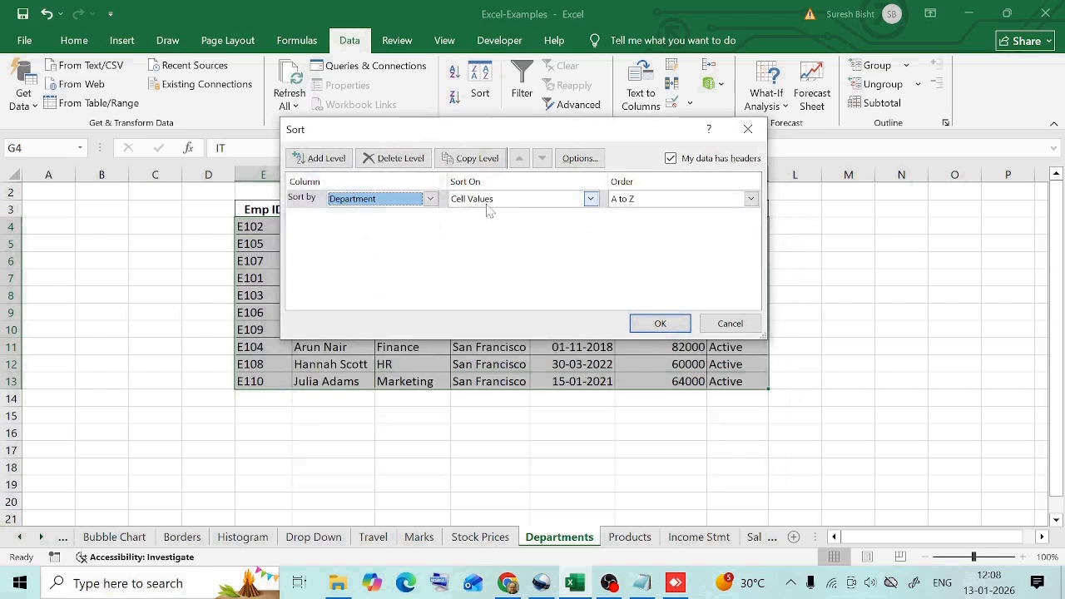
Add a second sort level by Name on cell values from A to Z and apply the custom sort.
left_click(331, 163)
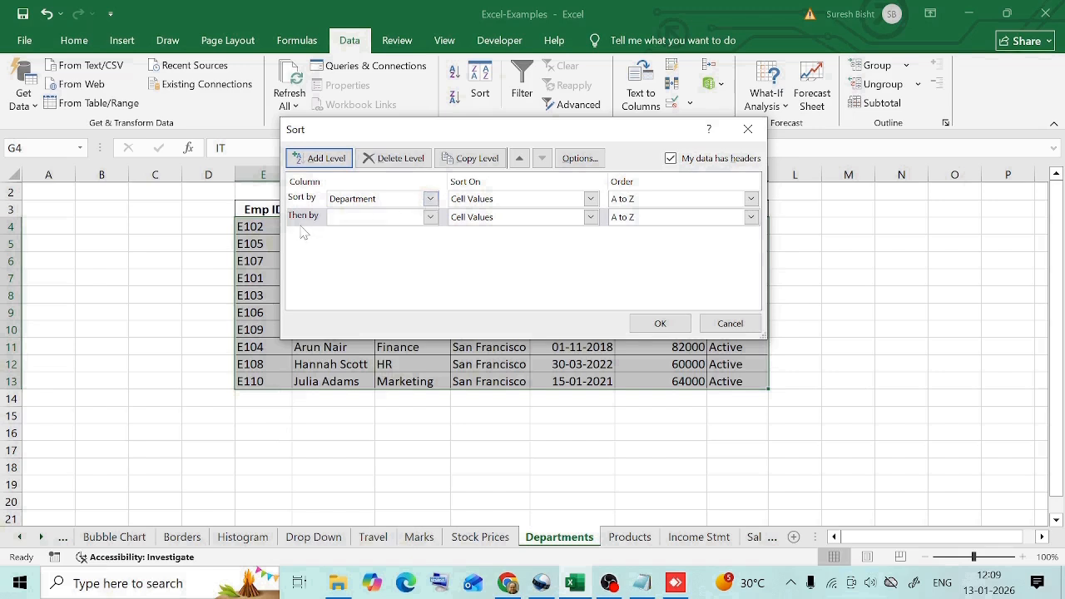
left_click(431, 217)
left_click(340, 244)
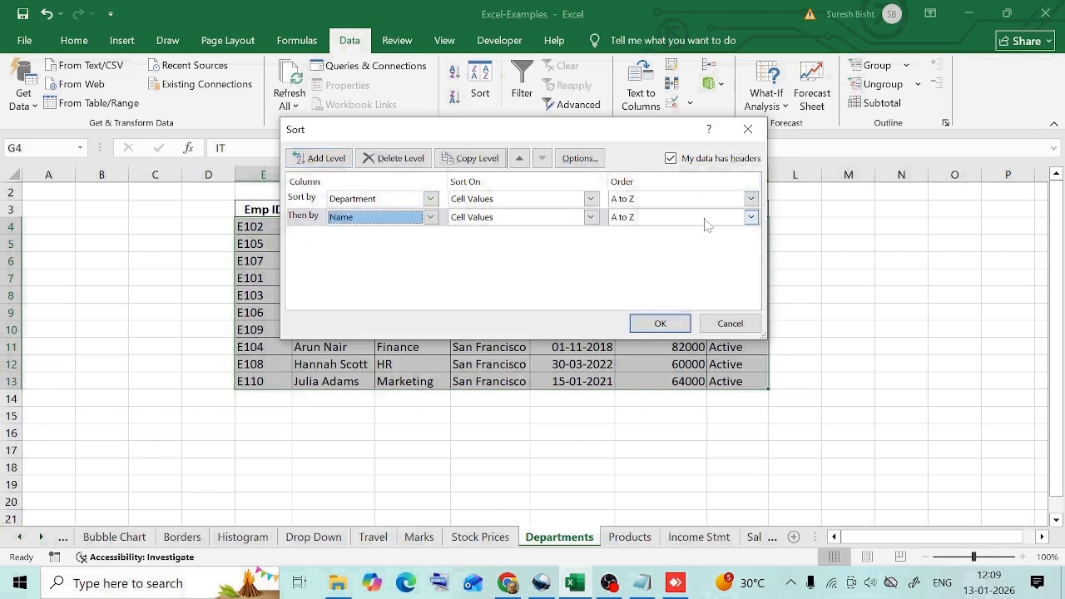
left_click(664, 324)
Check the order of the departments and of the employee names within each department.
left_click(429, 214)
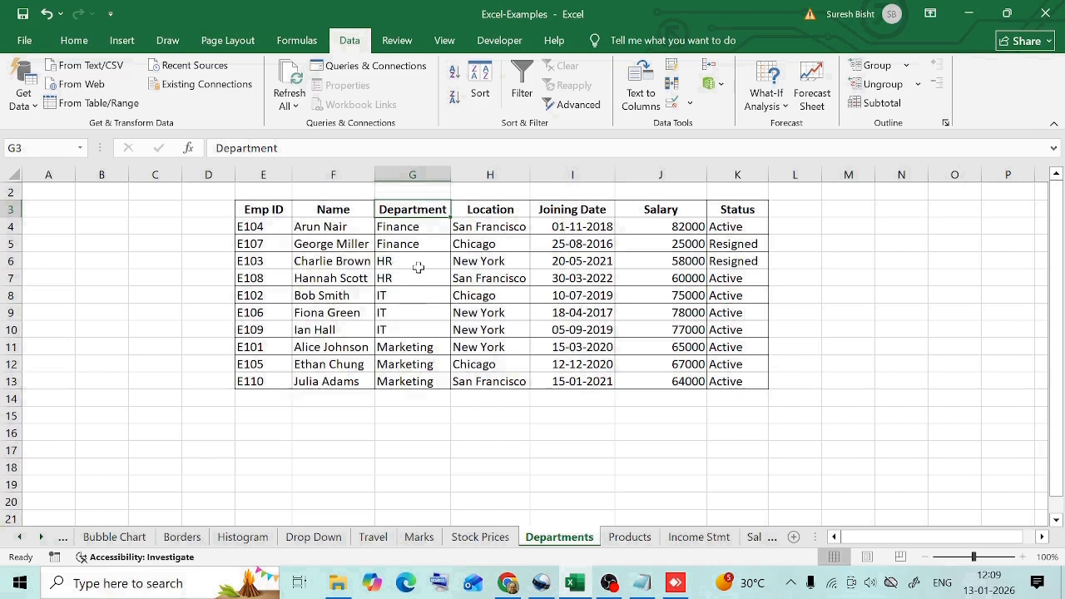
left_click(413, 228)
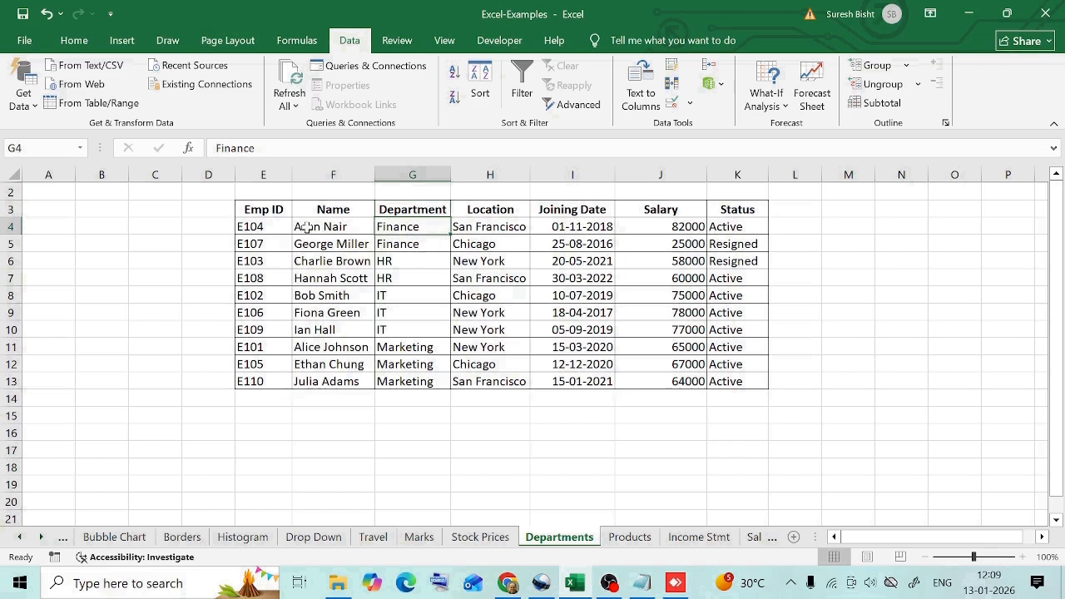
left_click(331, 243)
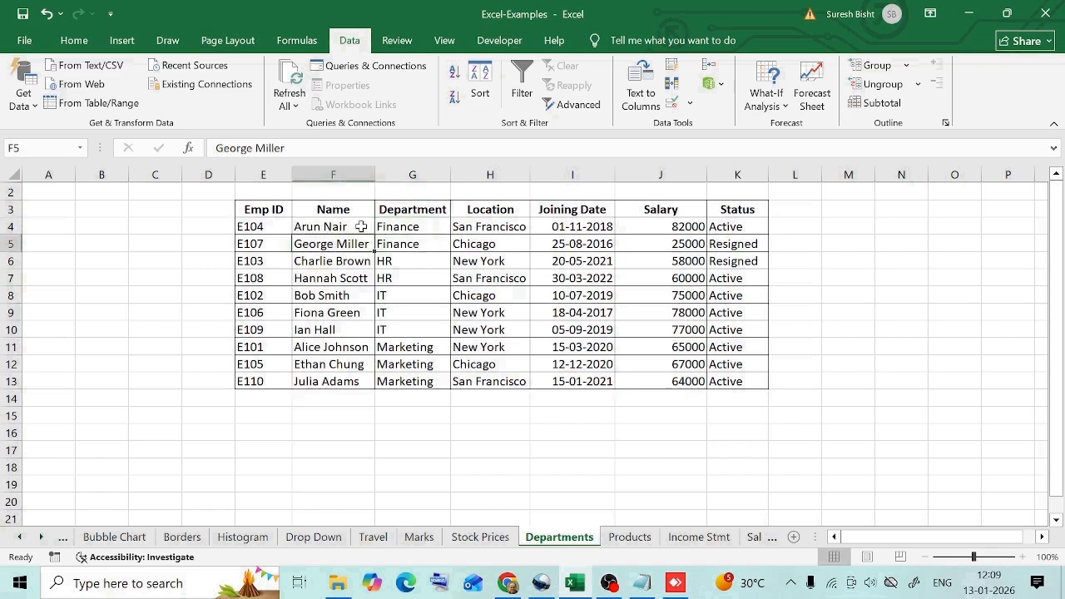
left_click(412, 296)
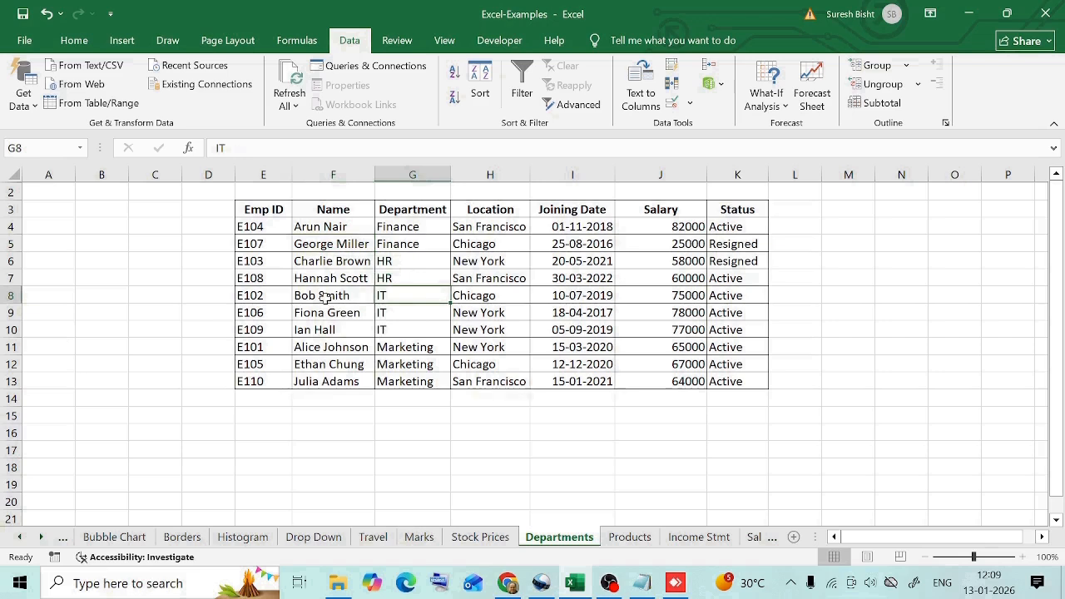
key("Down")
key("Down")
key("Down")
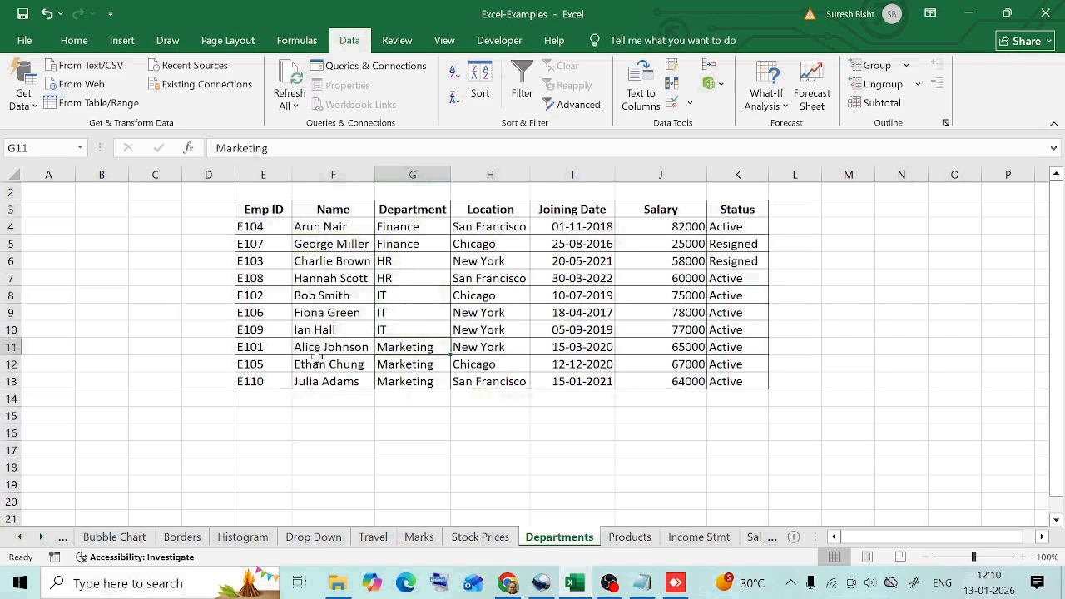
left_click(416, 209)
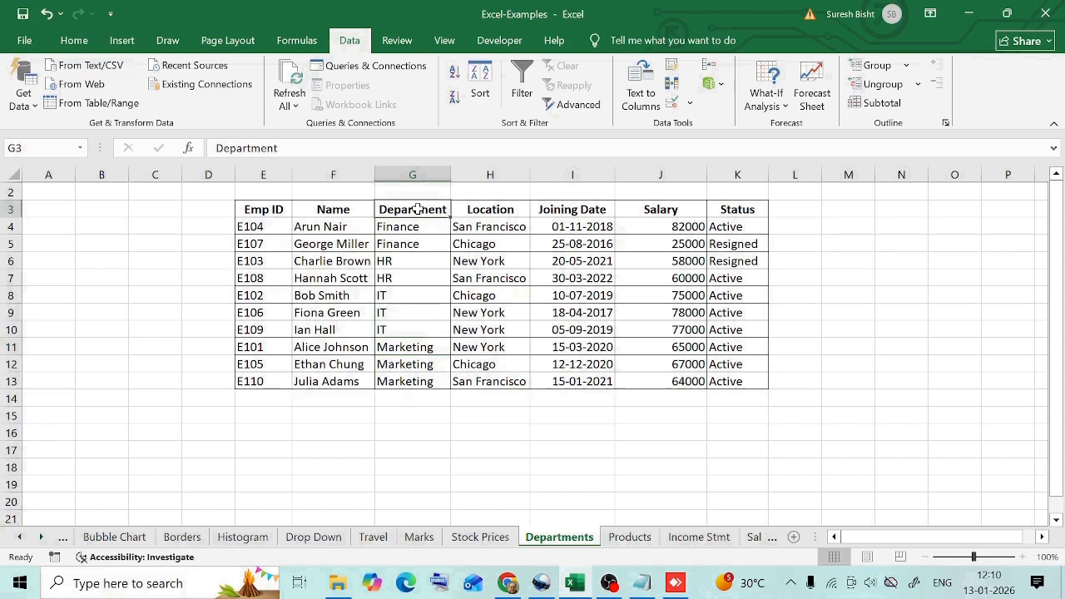
left_click(333, 210)
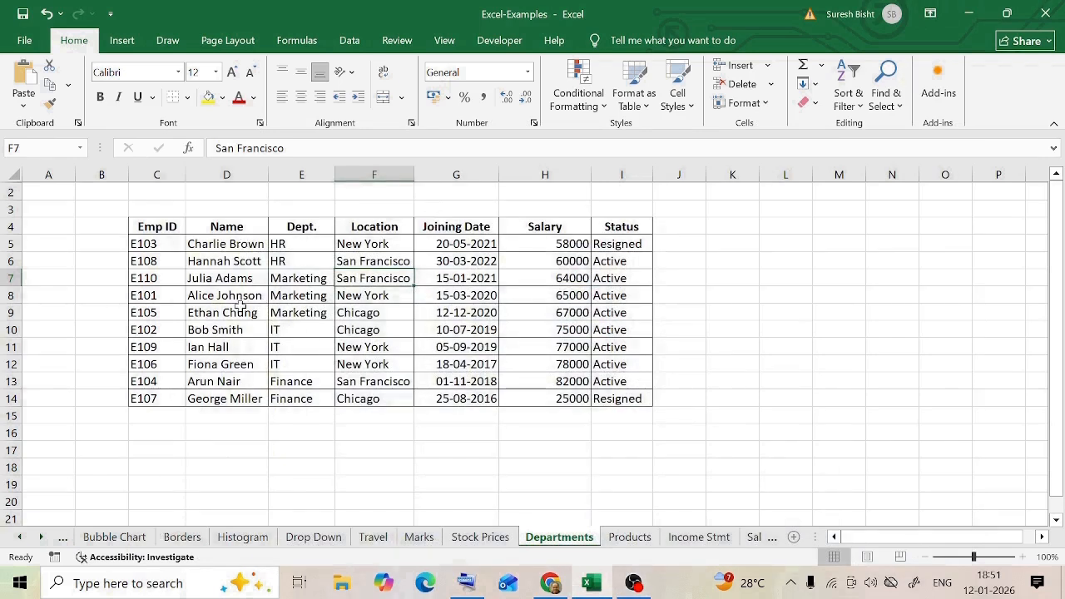
Sort the names in D5:D14 from A to Z, expanding the selection to include the adjacent columns.
left_click_drag(241, 244, 227, 396)
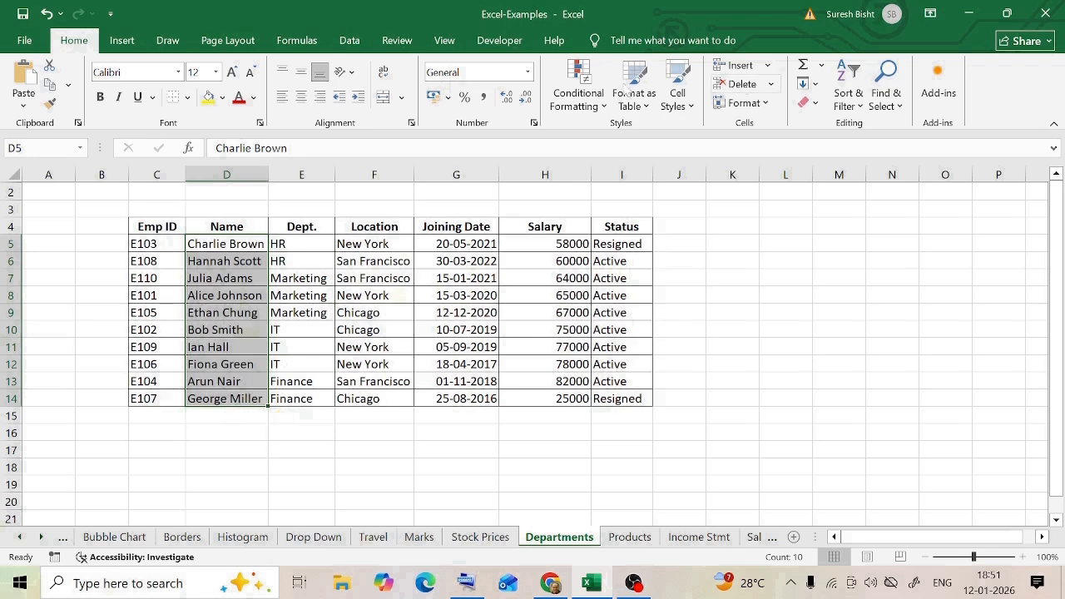
left_click(350, 40)
left_click(455, 75)
left_click_drag(868, 158, 478, 247)
left_click(321, 342)
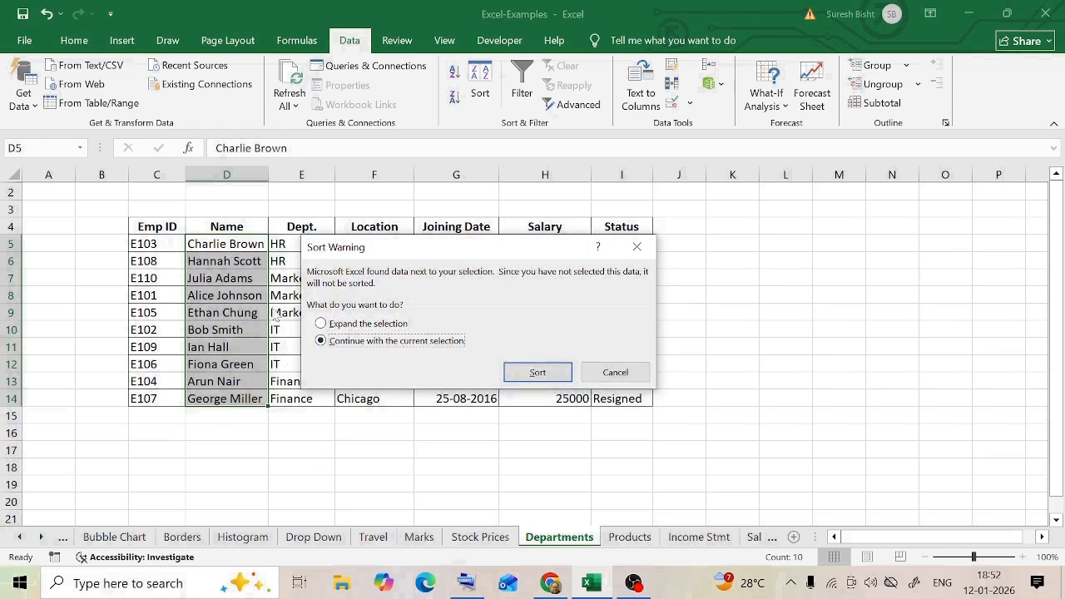
mouse_move(389, 250)
left_mouse_down()
mouse_move(473, 248)
mouse_move(390, 305)
mouse_move(392, 278)
mouse_move(378, 258)
left_mouse_up()
left_click(338, 328)
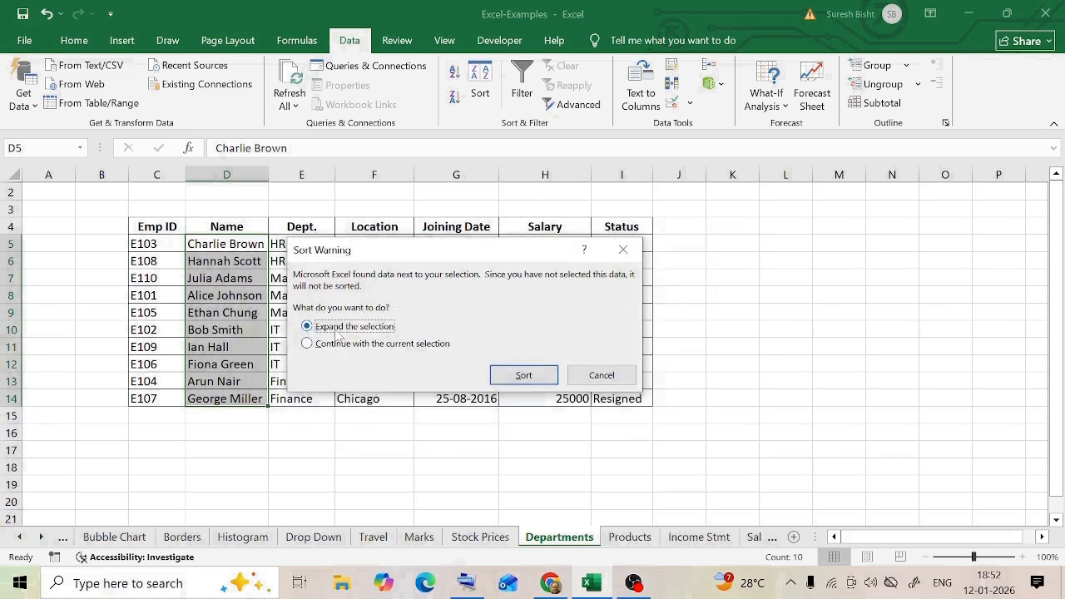
left_click(523, 374)
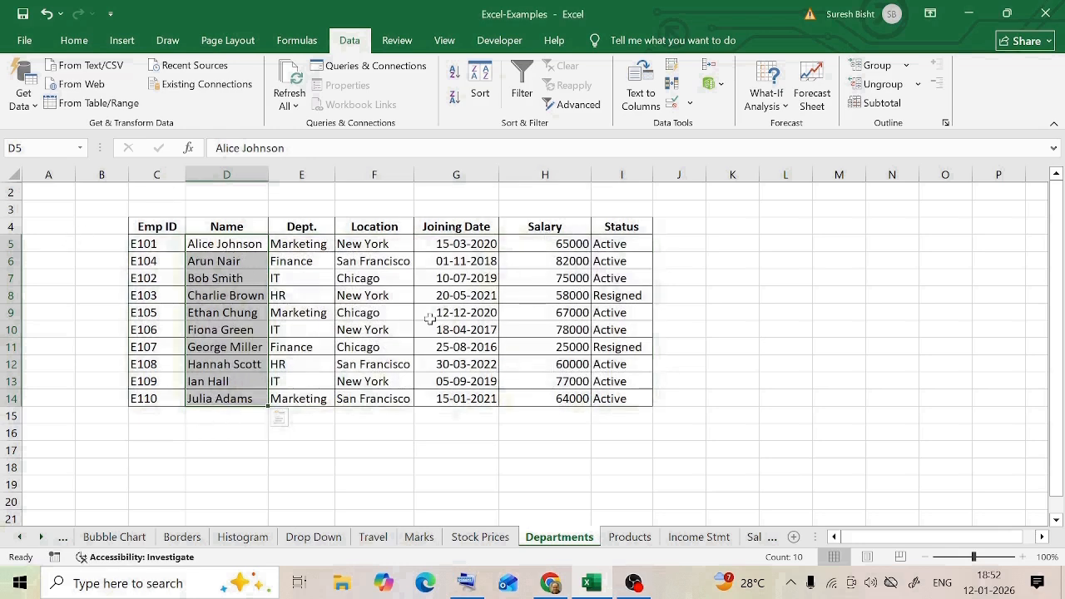
left_click(580, 243)
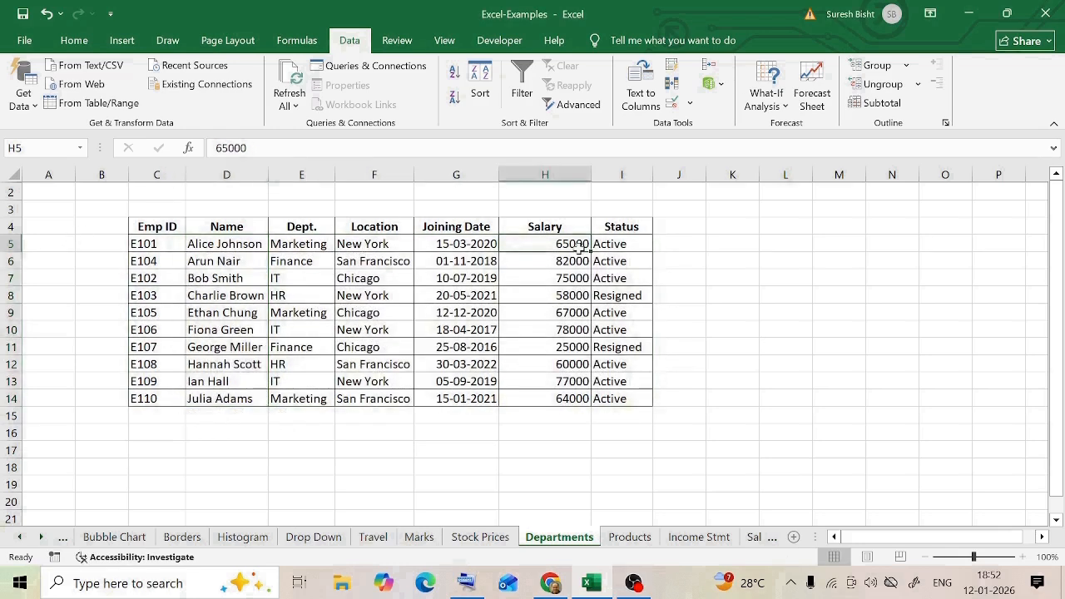
left_click(208, 245)
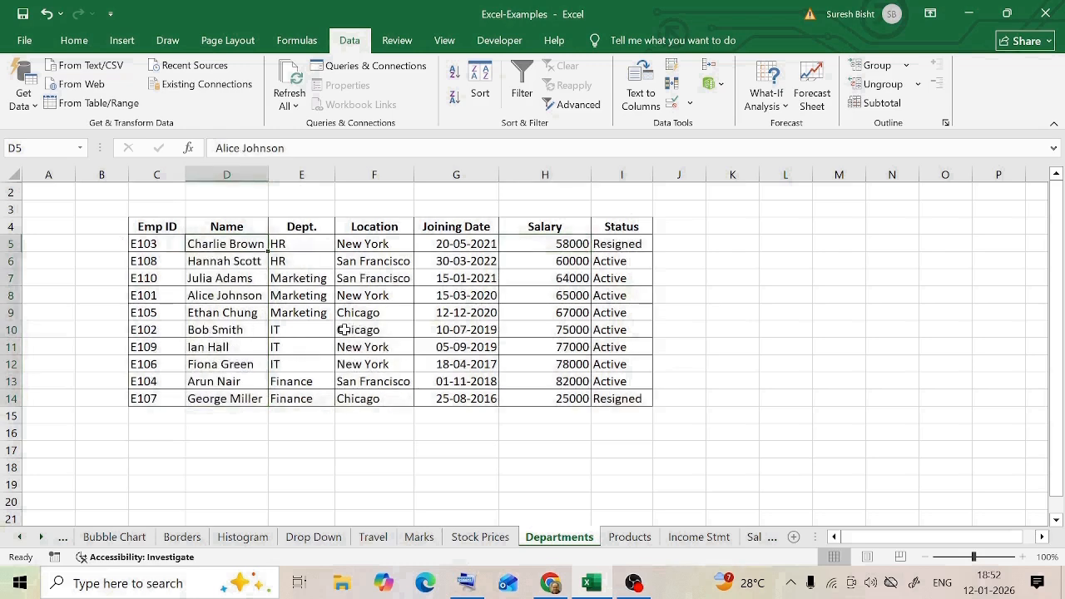
Sort only the names in D5:D14 from A to Z, continuing with the current selection.
left_click_drag(208, 244, 210, 399)
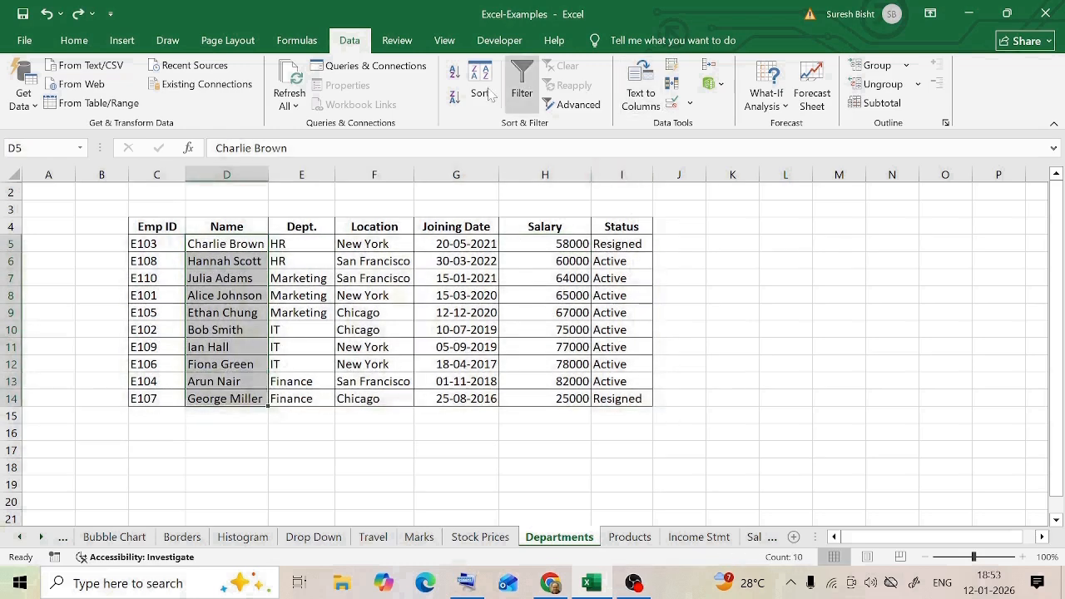
left_click(454, 73)
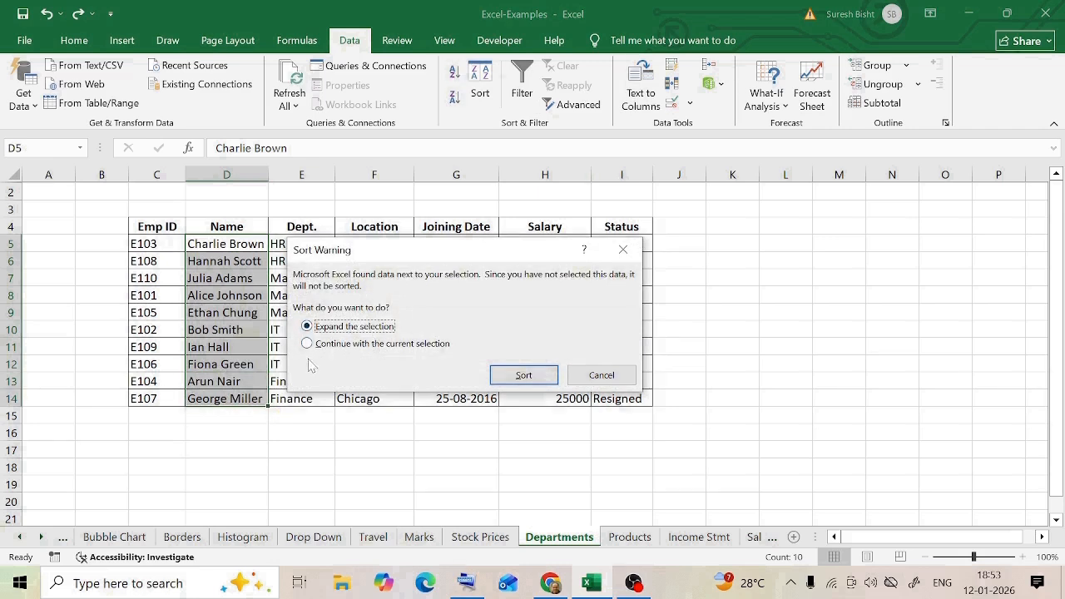
left_click(308, 344)
left_click_drag(453, 255, 349, 77)
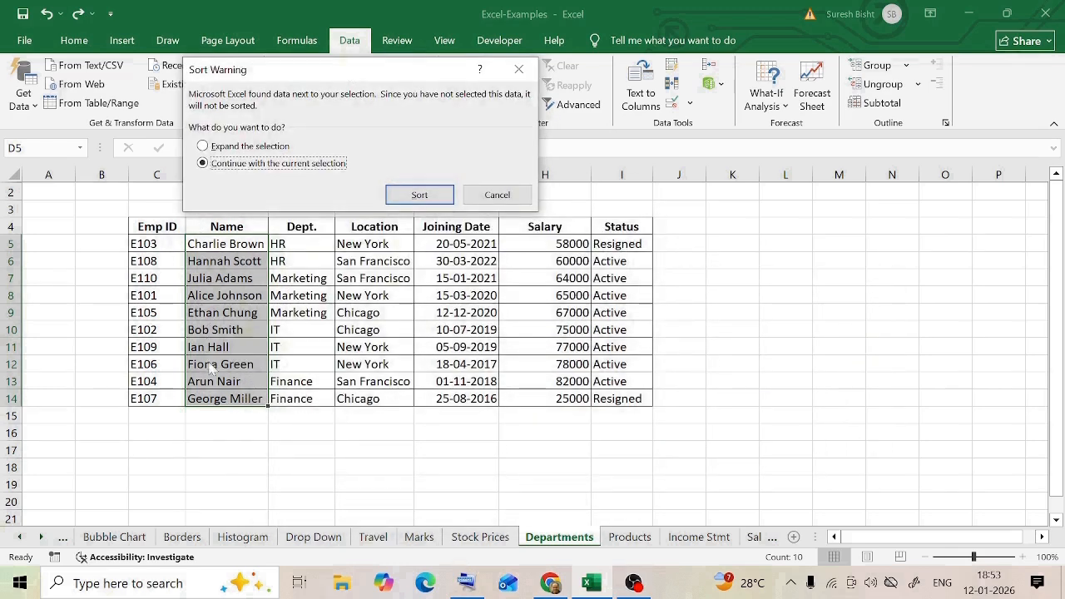
left_click(452, 202)
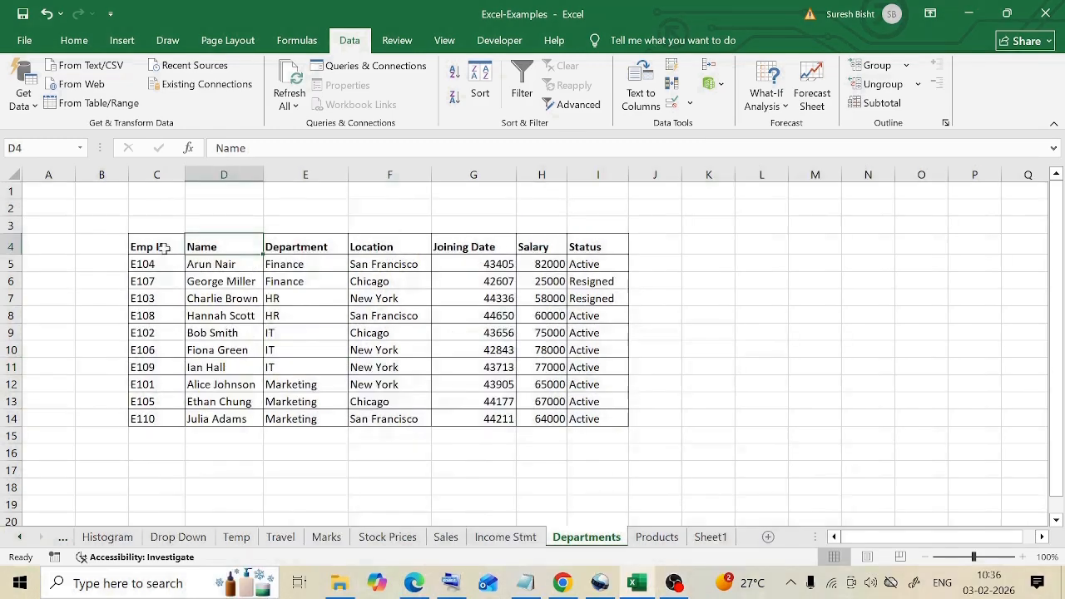
Convert the range C4:I14 into an Excel table with headers.
left_click_drag(156, 246, 620, 420)
left_click(119, 42)
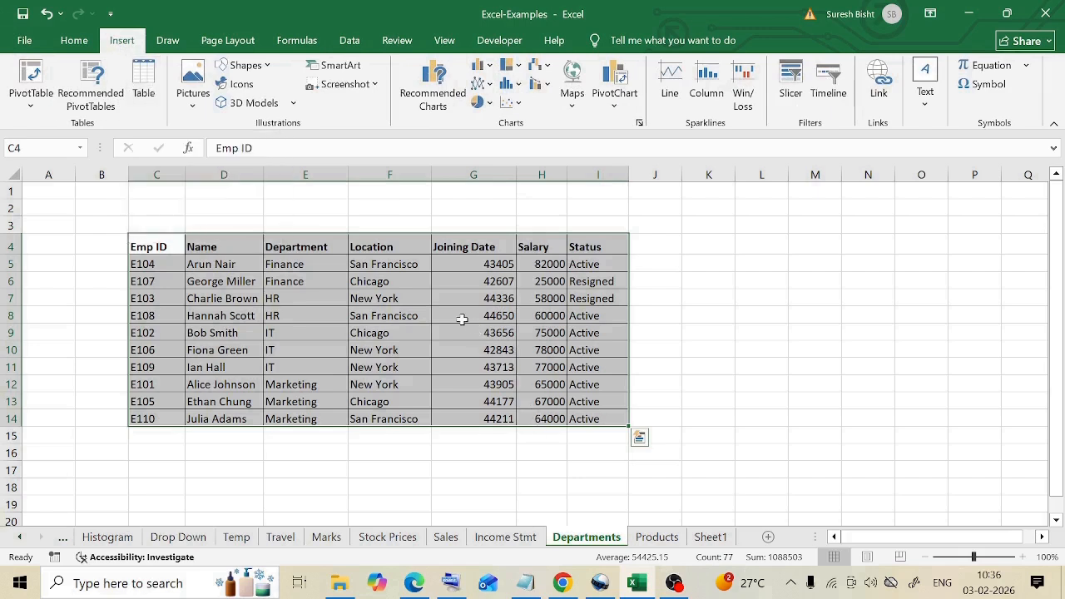
key("ctrl+t")
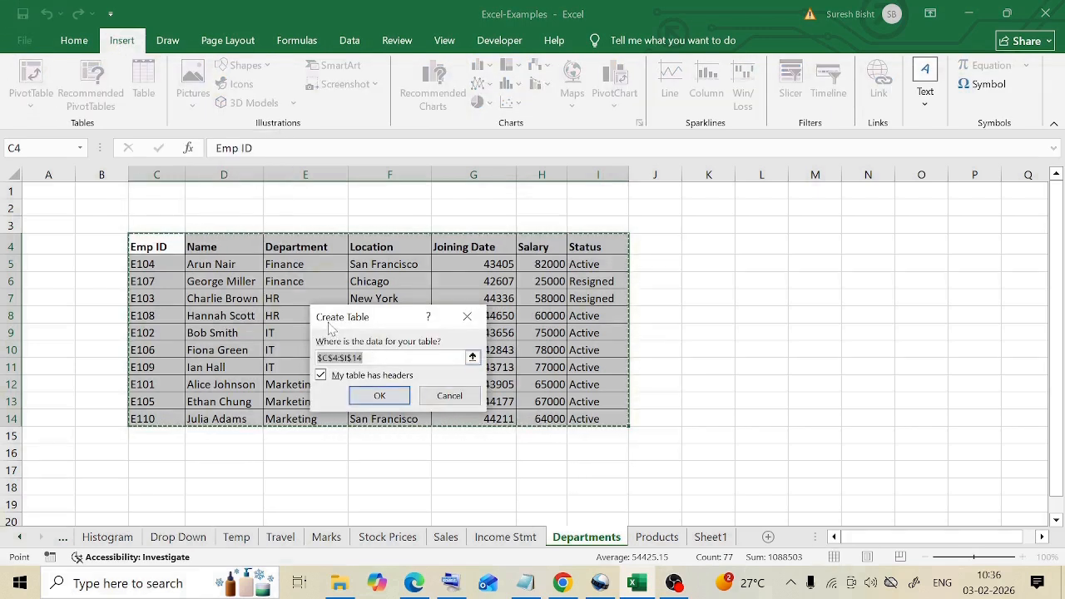
left_click(379, 396)
left_click(446, 347)
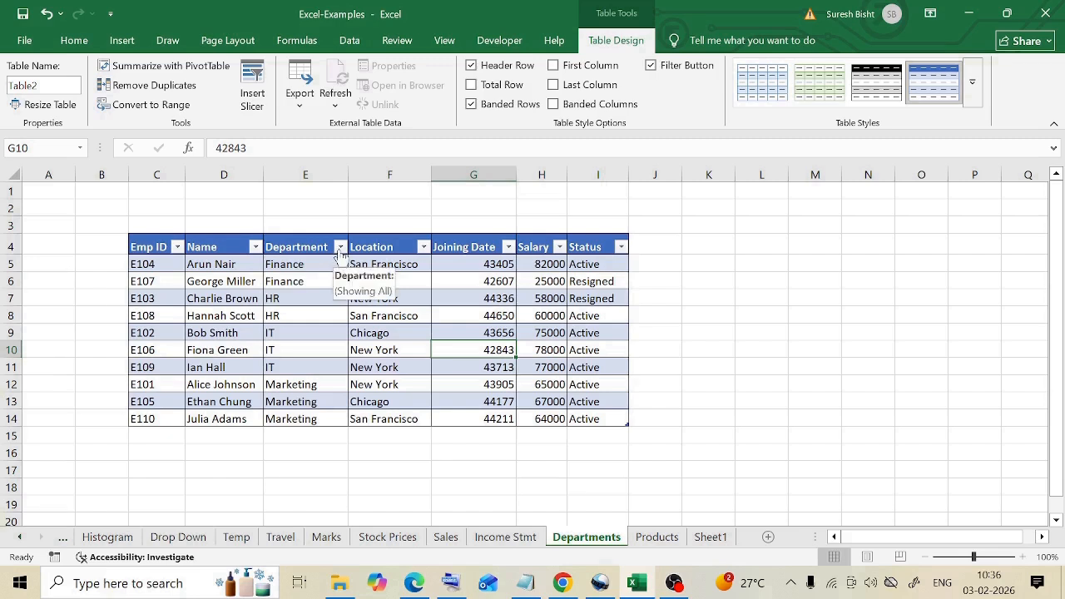
Sort the table by the Name column from A to Z and again from Z to A.
left_click(255, 246)
left_click(96, 218)
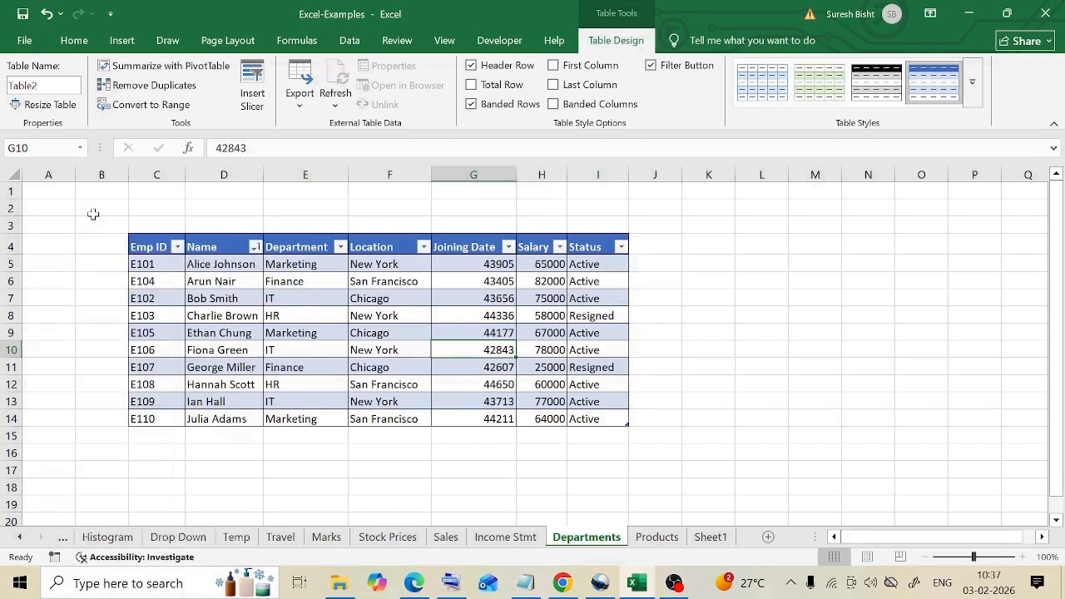
left_click(255, 247)
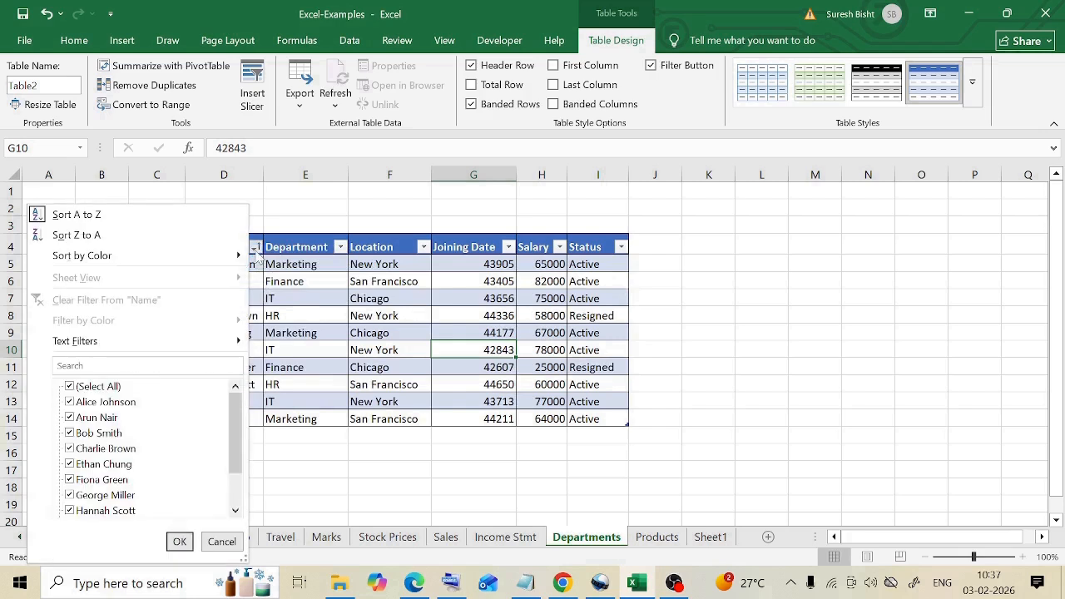
left_click(100, 236)
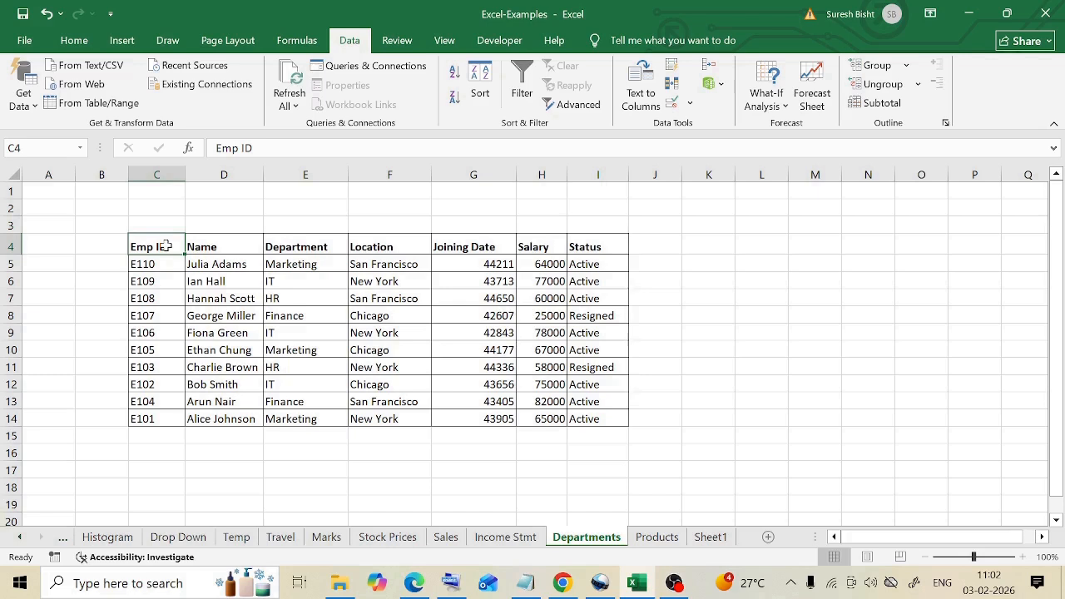
left_click(220, 298)
left_click(154, 252)
left_click_drag(157, 247, 156, 418)
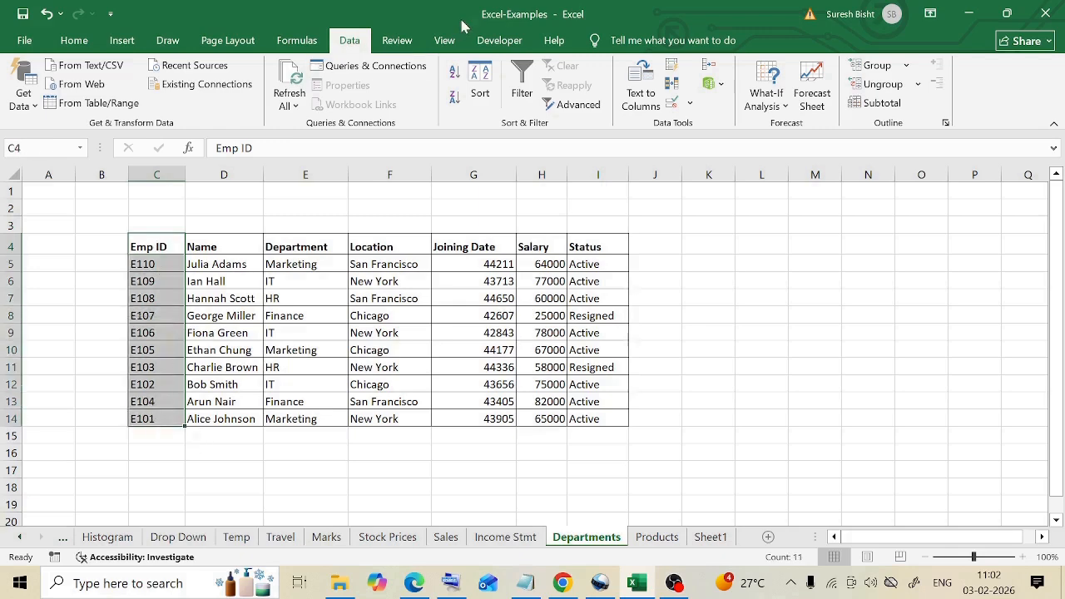
left_click(453, 73)
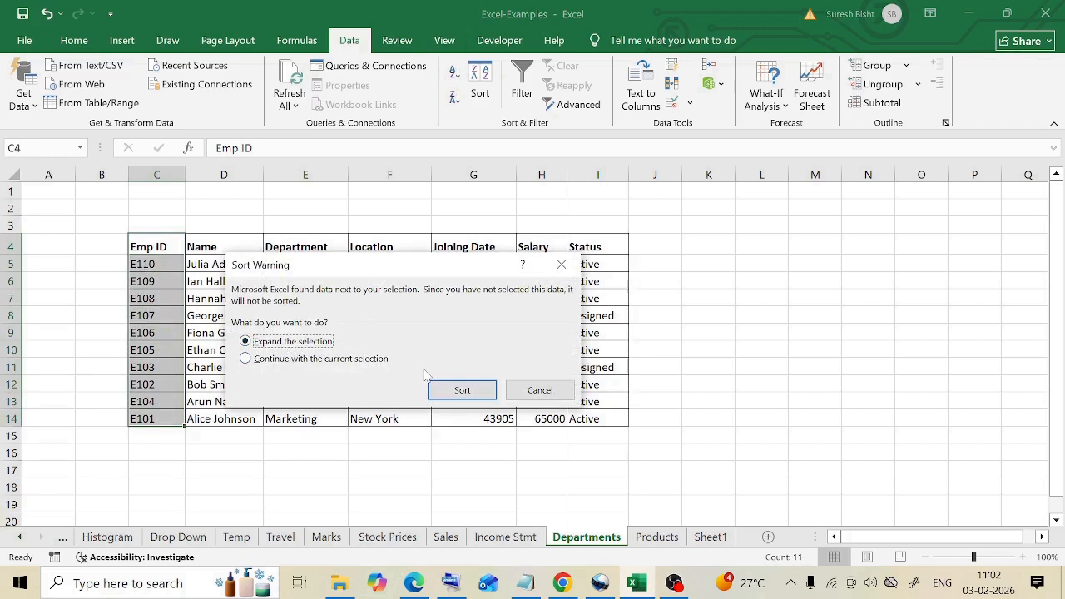
left_click(539, 390)
Insert a blank row at row 9 to split the employee data into two blocks.
right_click(11, 333)
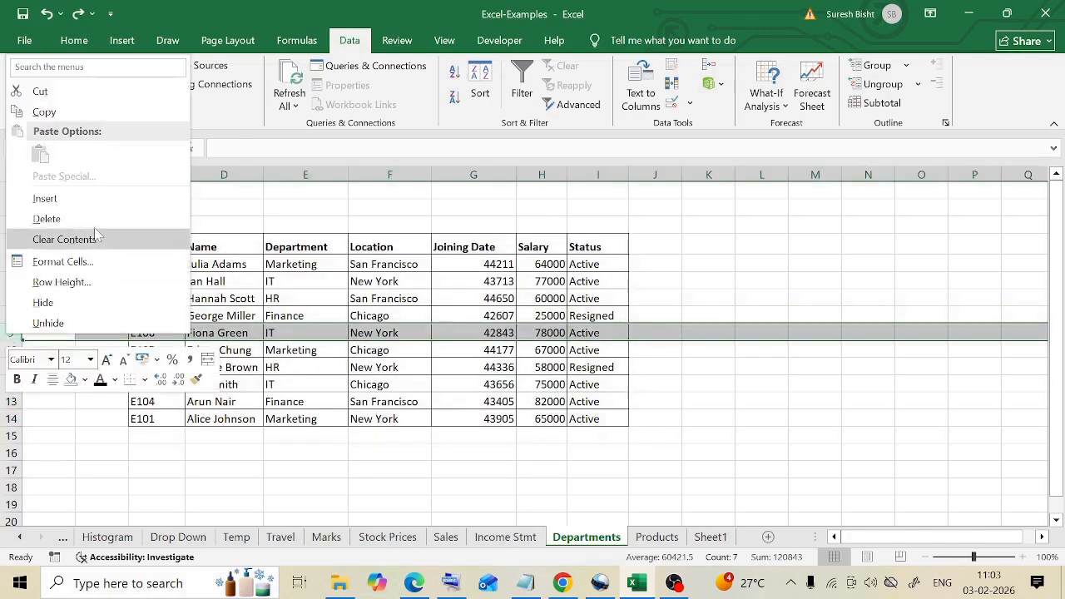
left_click(44, 198)
left_click(188, 330)
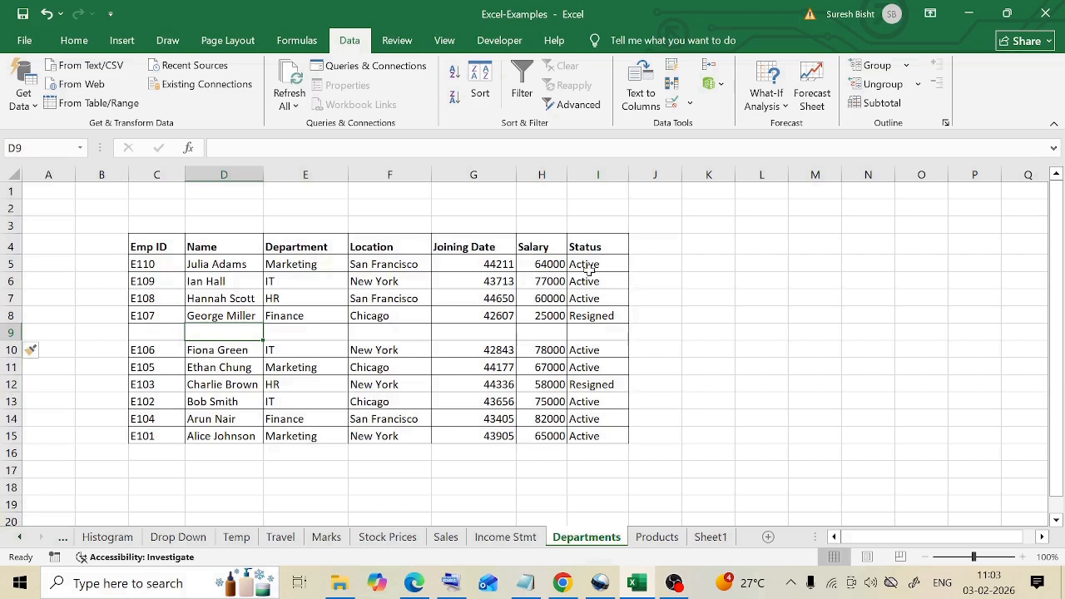
Select the data block C5:I8 above the blank row, and remove blank row 9.
left_click_drag(101, 263, 589, 316)
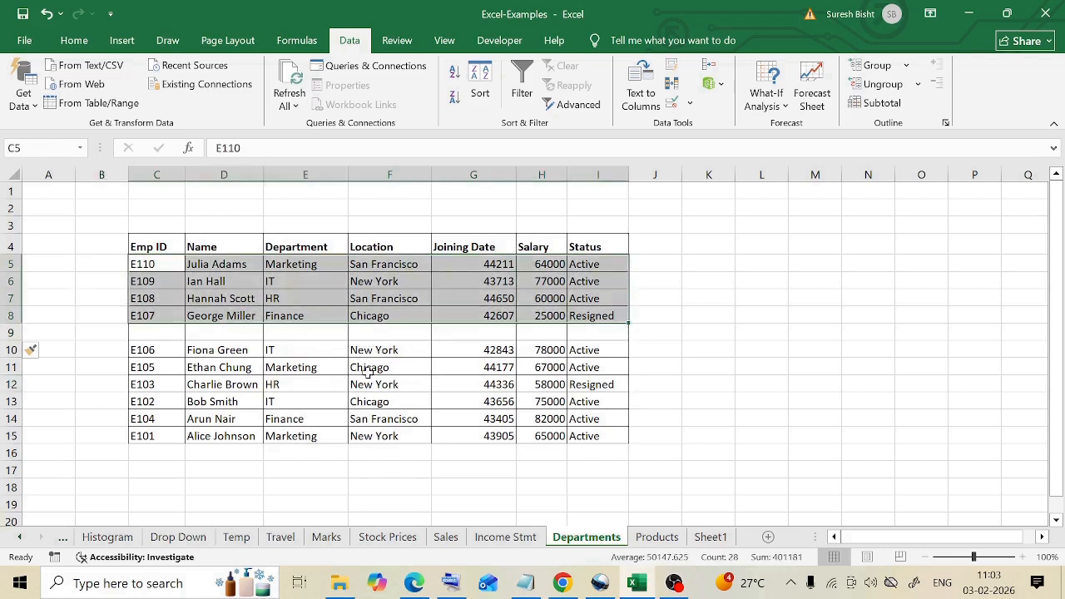
left_click_drag(101, 264, 440, 293)
left_click(175, 382)
left_click(11, 333)
right_click(10, 334)
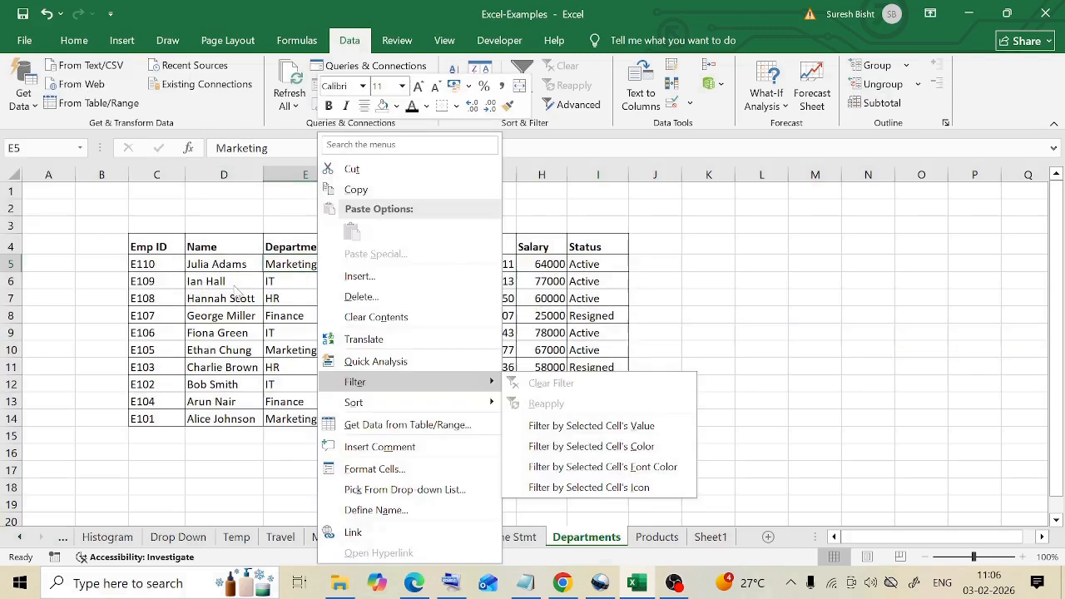
Filter the employee data by the value Marketing of cell E5 in the Department column.
key("Escape")
right_click(291, 261)
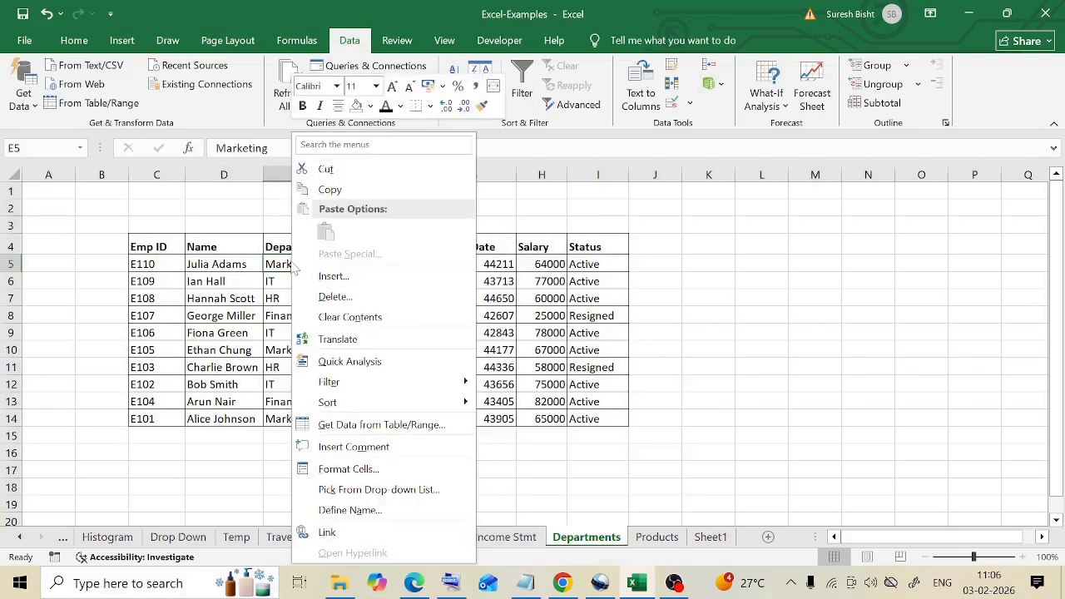
mouse_move(399, 382)
left_click(564, 423)
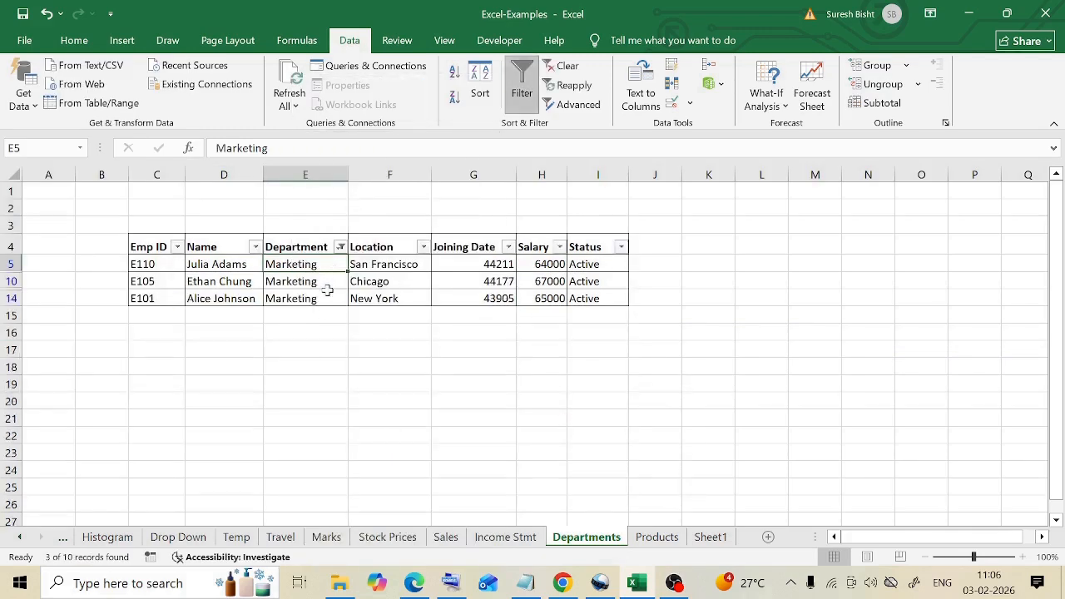
Sort the filtered names in the Name column from A to Z, expanding the selection, and clear the Department filter.
left_click_drag(216, 264, 214, 298)
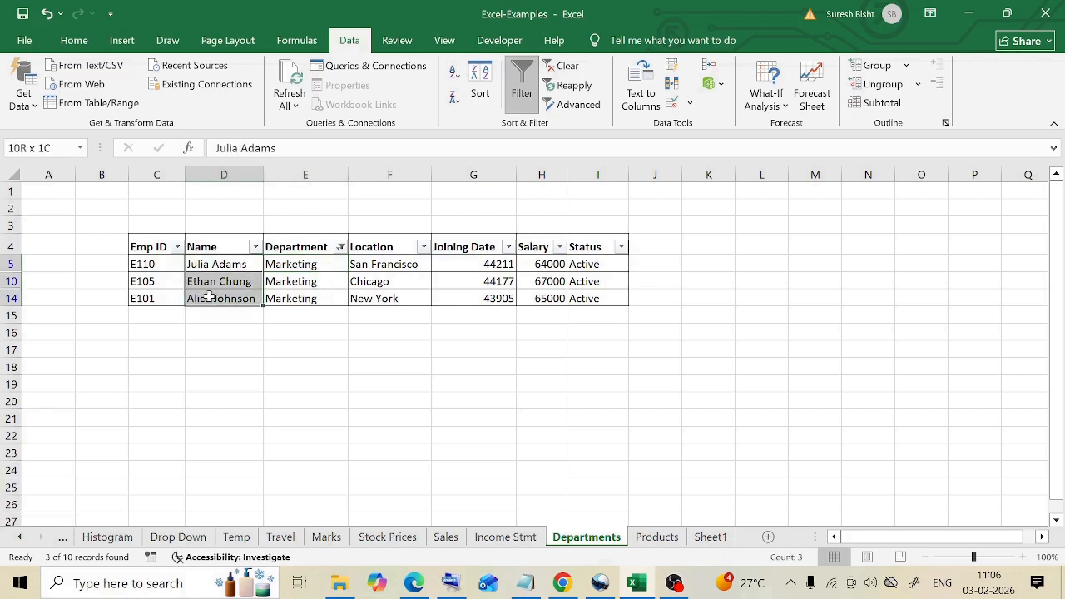
left_click(455, 77)
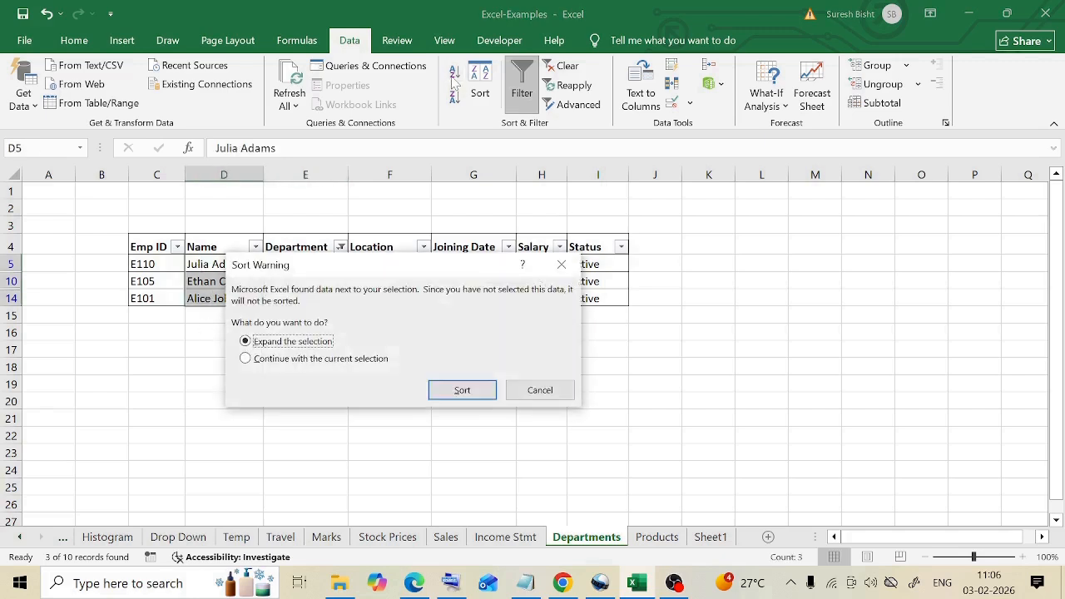
left_click(462, 390)
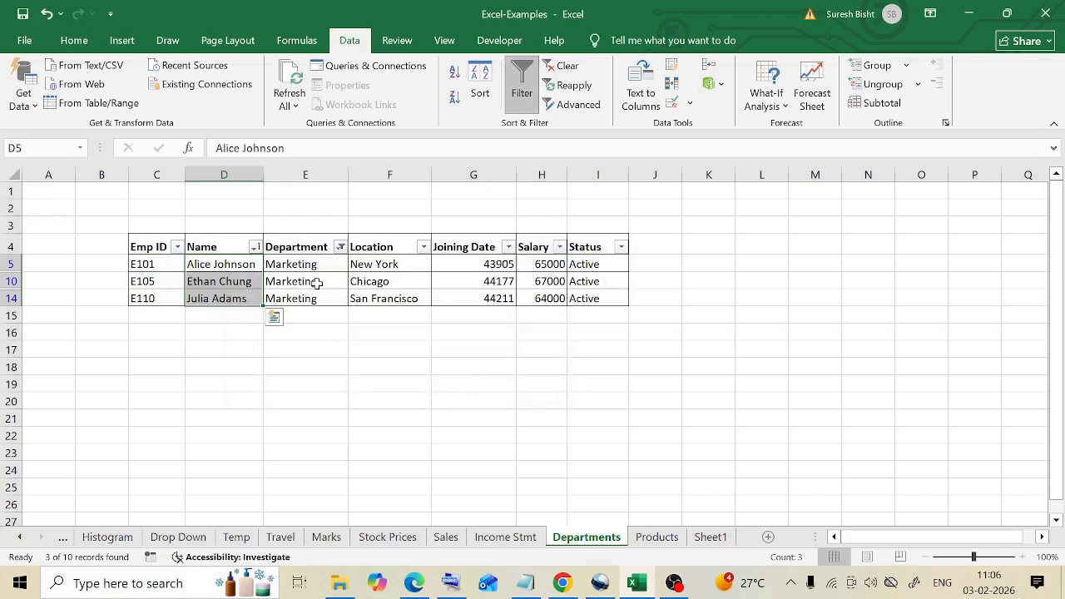
left_click(340, 247)
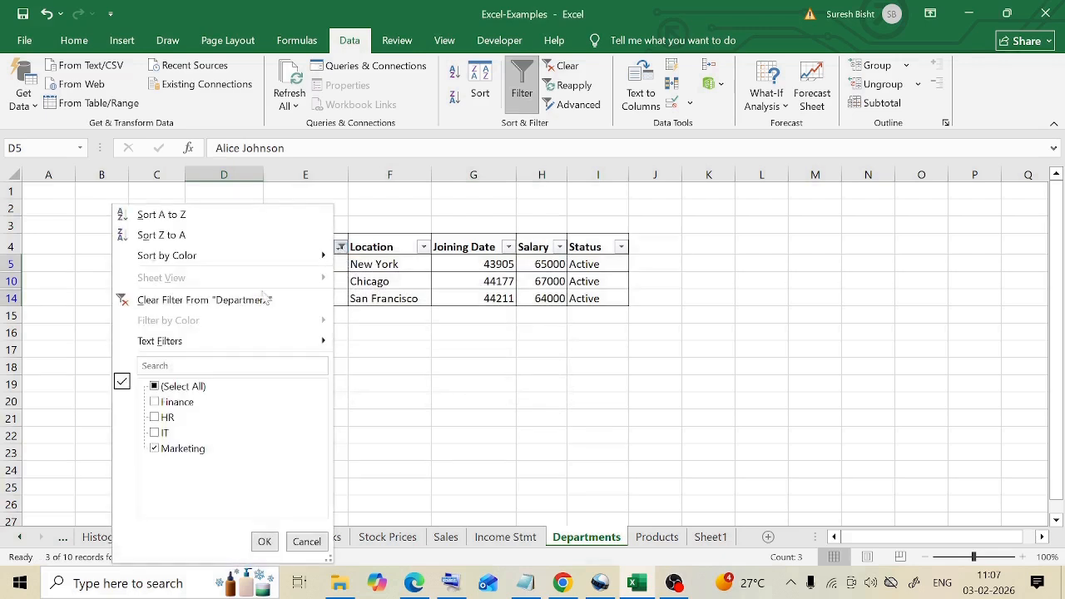
left_click(202, 301)
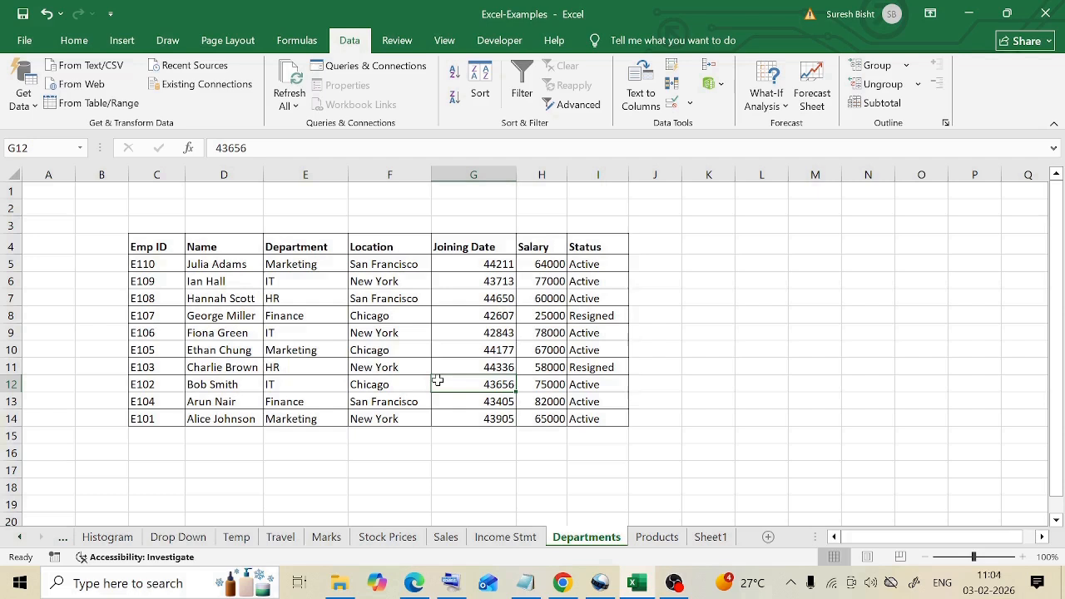
Examine the Name, Salary and Joining Date columns and the first employee row of the data.
left_click(231, 265)
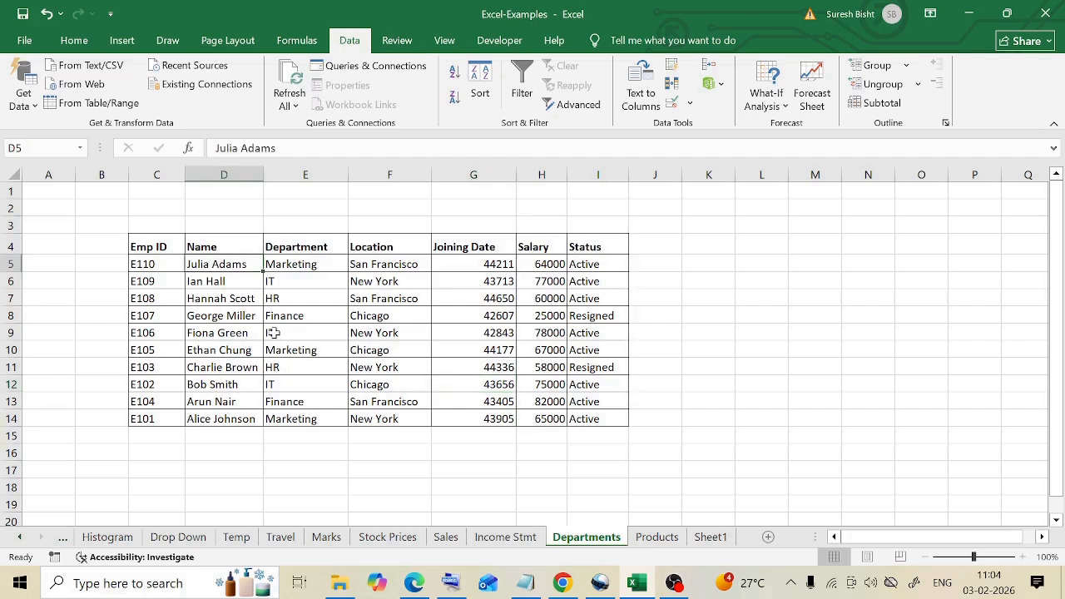
left_click_drag(543, 264, 549, 404)
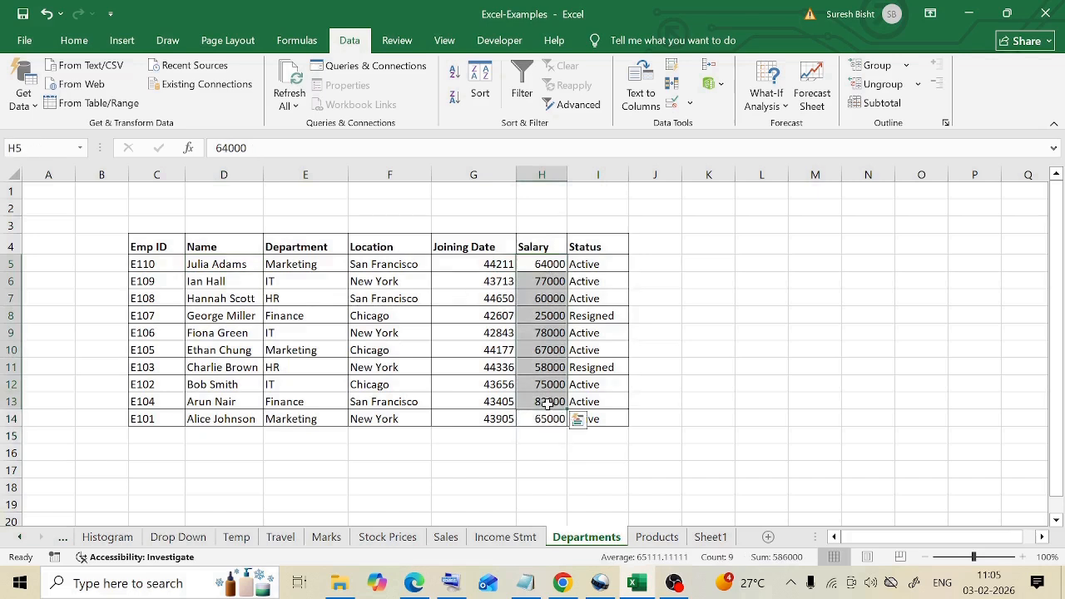
left_click_drag(202, 264, 204, 416)
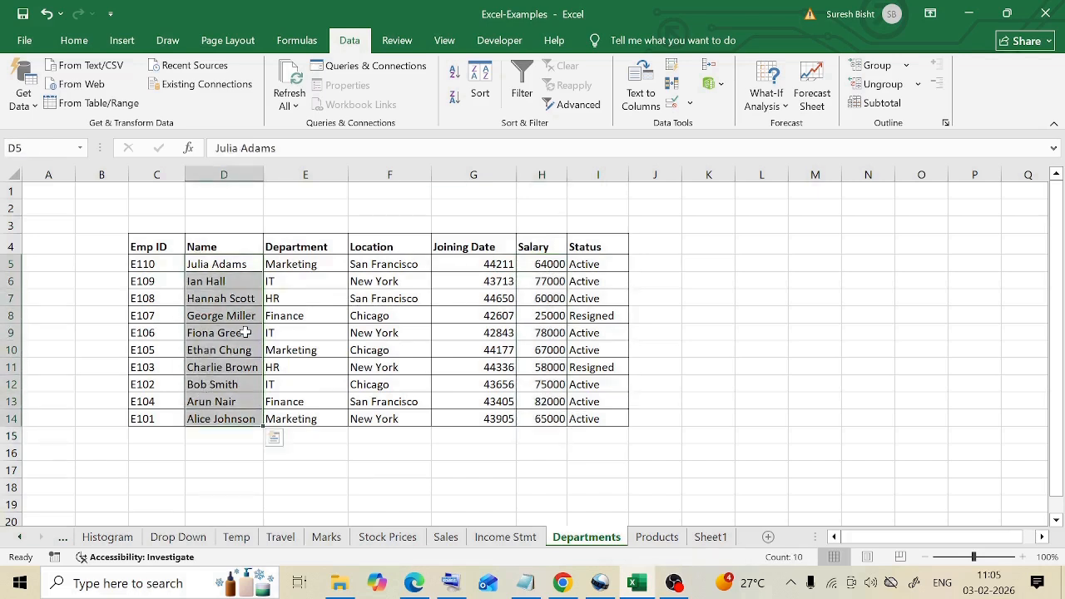
left_click(306, 298)
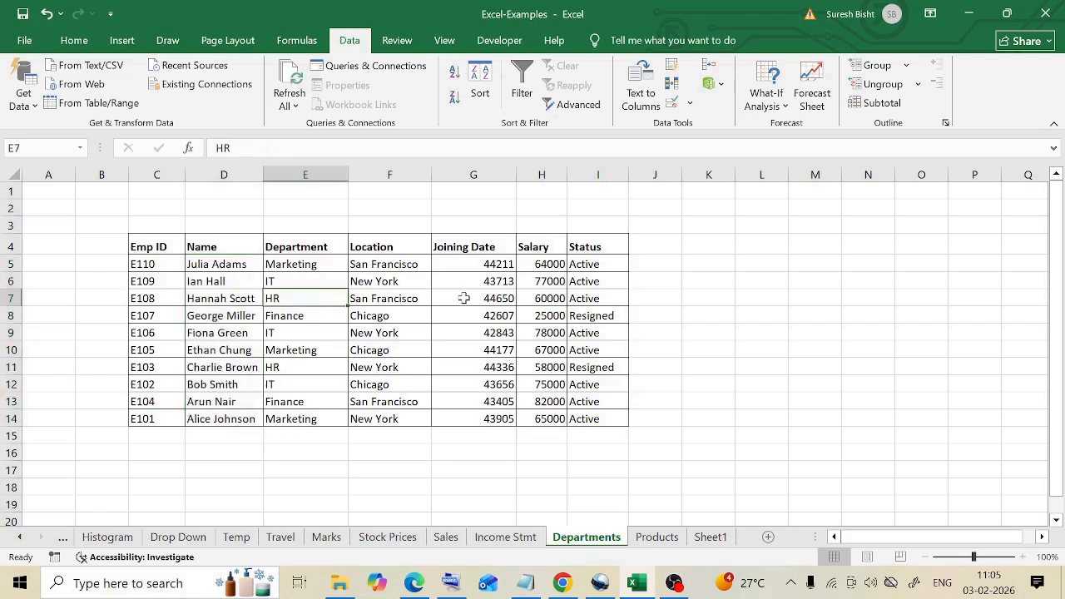
left_click_drag(463, 264, 471, 415)
left_click(479, 263)
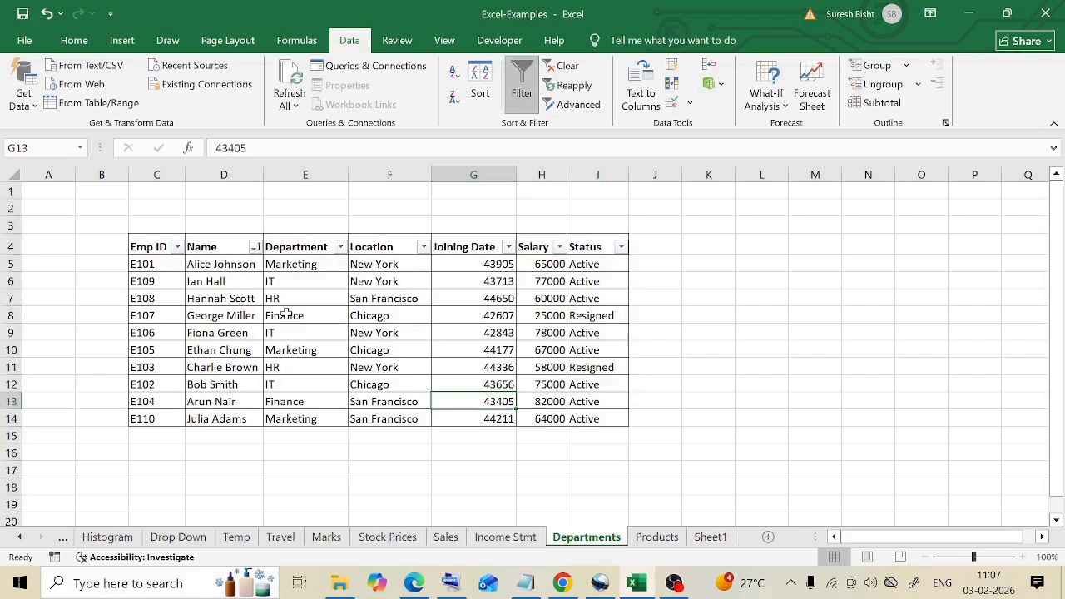
left_click(231, 264)
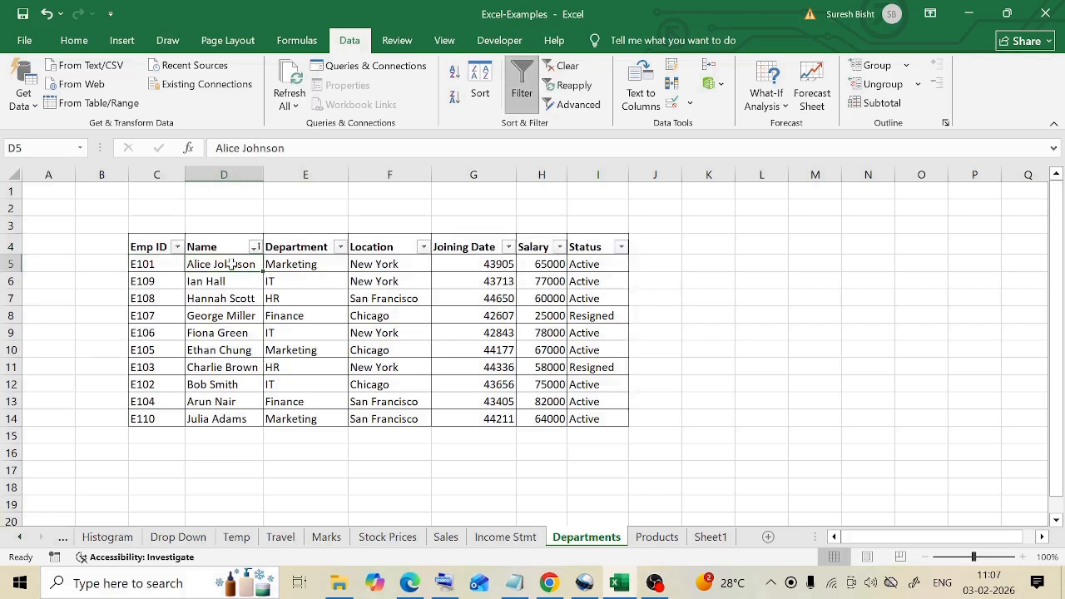
left_click(155, 270)
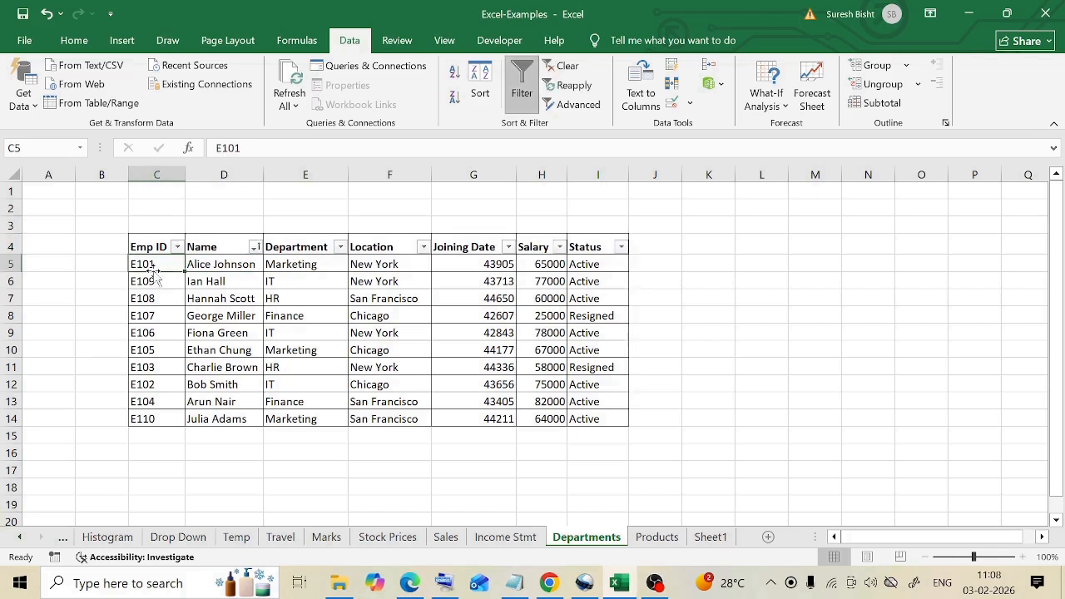